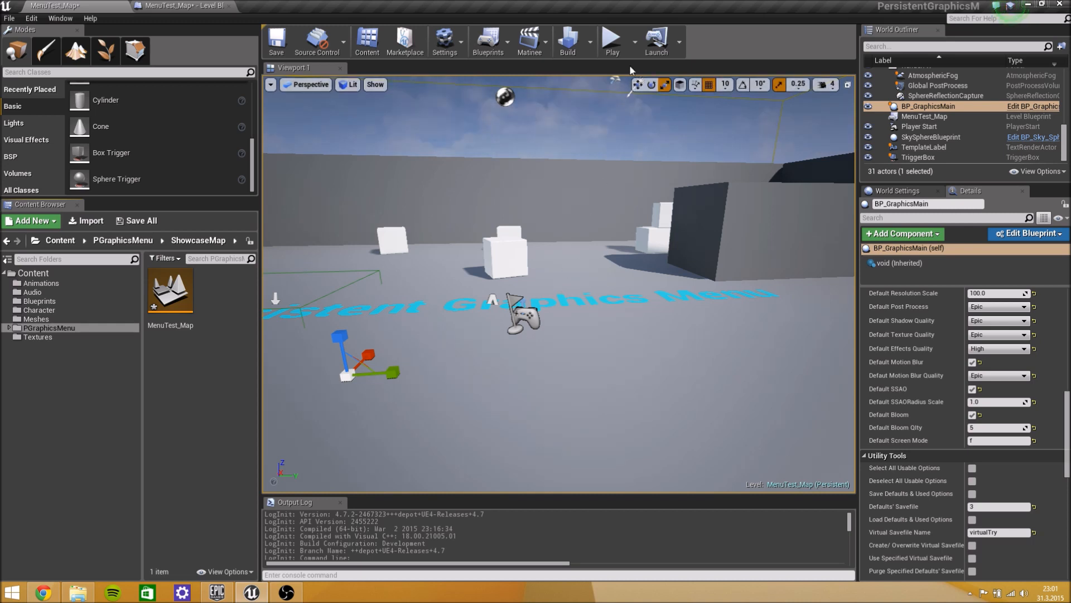
Step: Play the level in the viewport and open the in-game graphic settings menu
click(611, 40)
key(p)
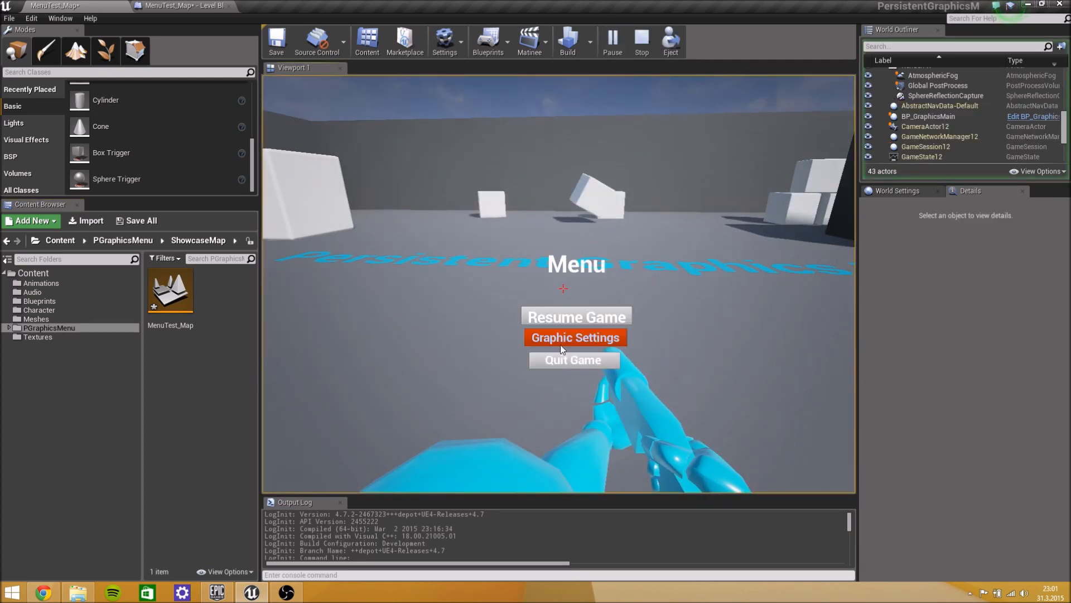
click(565, 339)
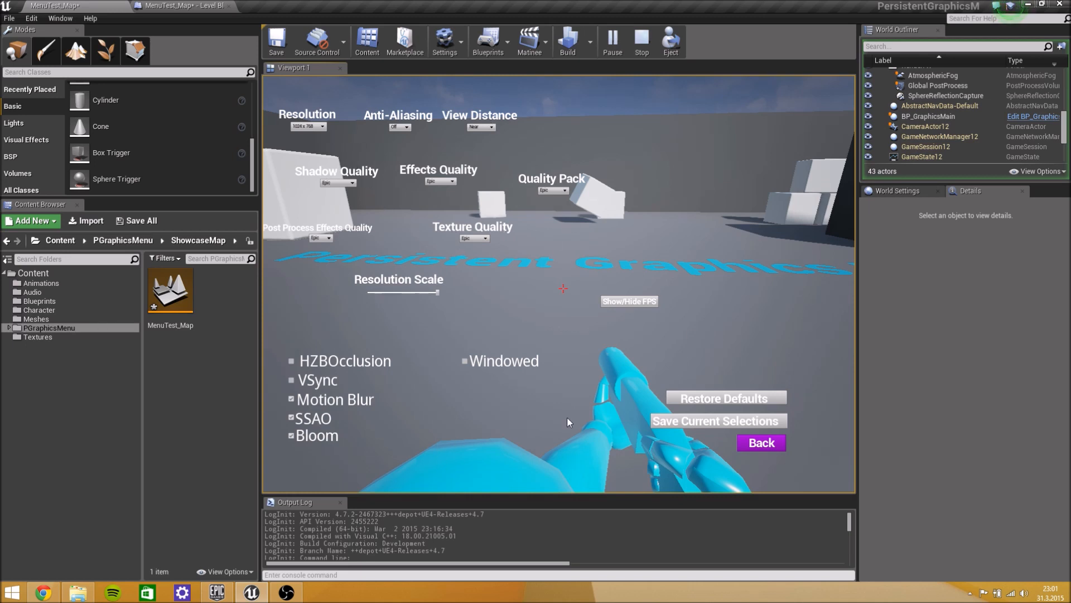
Step: Try Anti-Aliasing x8, Low shadows, High effects, Low post process and Medium texture quality, and test the Resolution Scale slider
click(401, 127)
click(326, 190)
click(444, 199)
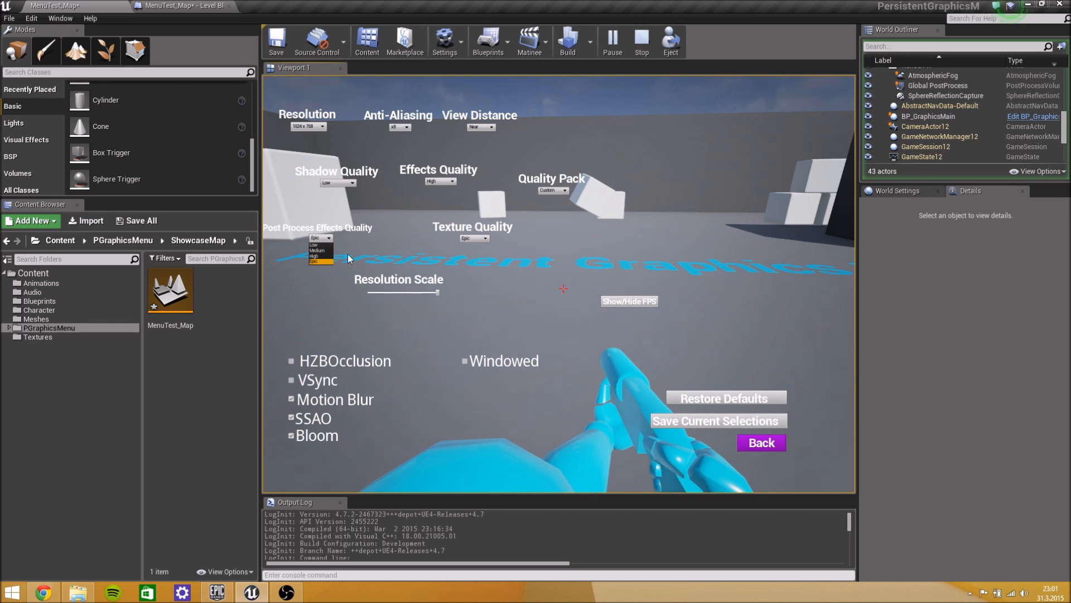
click(315, 245)
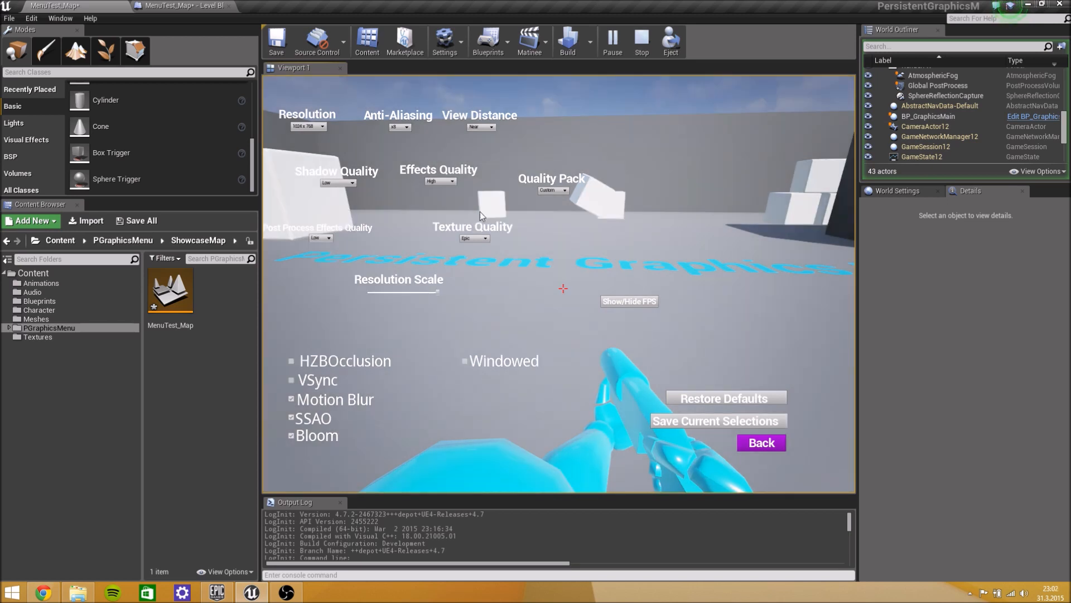
click(480, 251)
drag(438, 292, 495, 312)
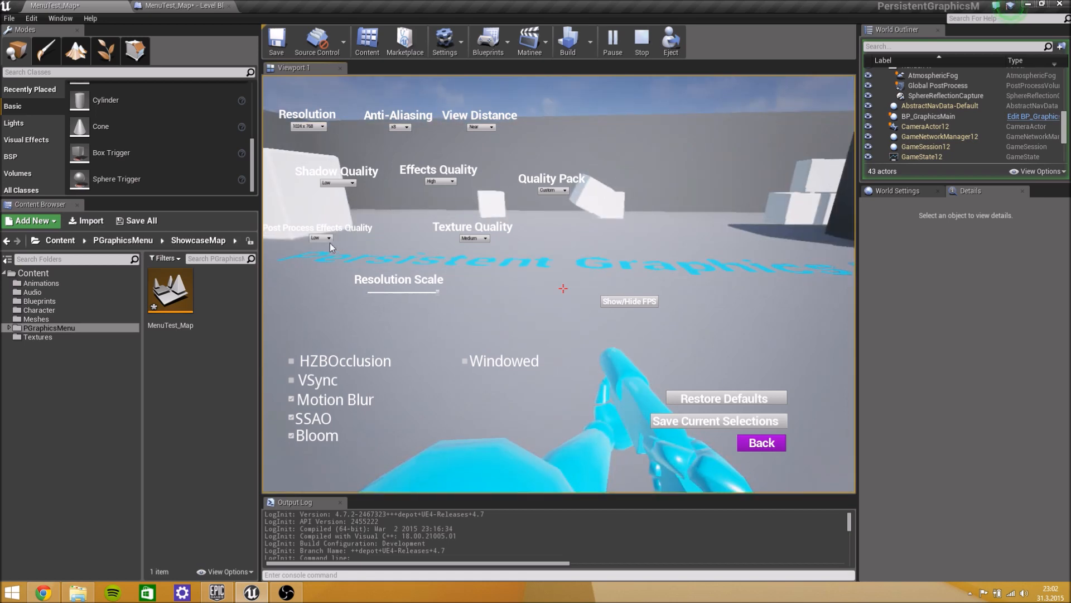
Step: Set Post Process Effects Quality to Epic, toggle HZBOcclusion, VSync, Motion Blur and Bloom, and resume the game without saving
click(320, 260)
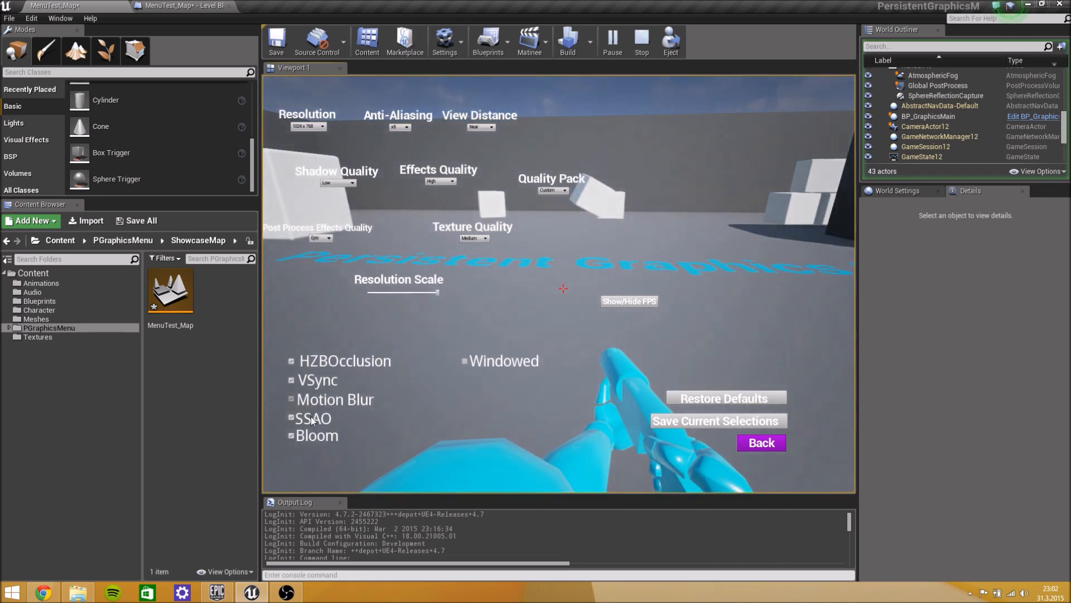
click(335, 440)
click(761, 443)
click(581, 314)
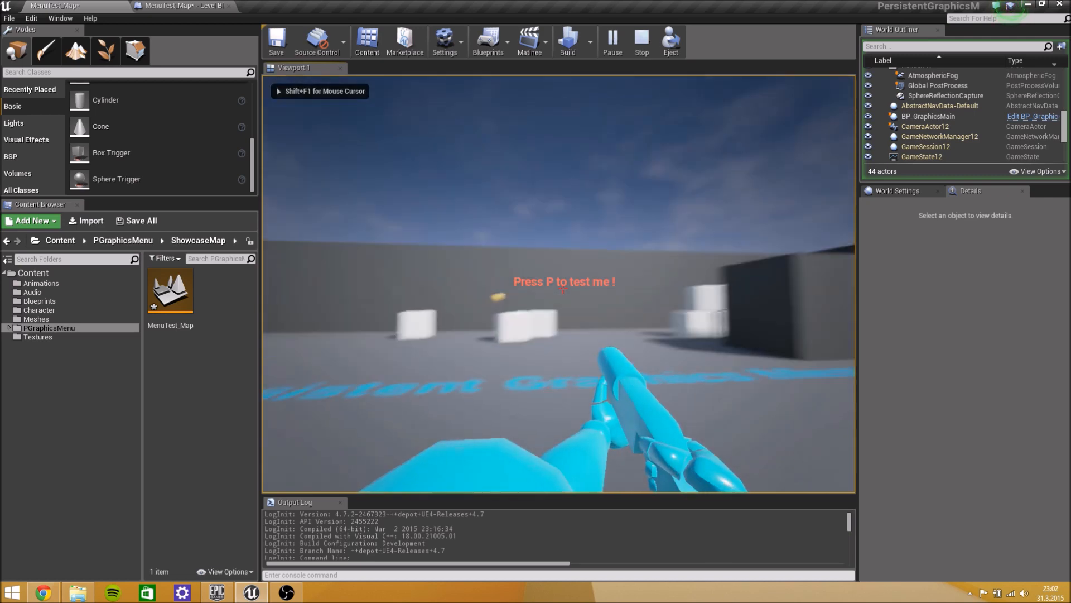
Step: Reopen the in-game graphic settings and toggle Bloom off and on, then toggle SSAO, to compare their effect against the sky
key(p)
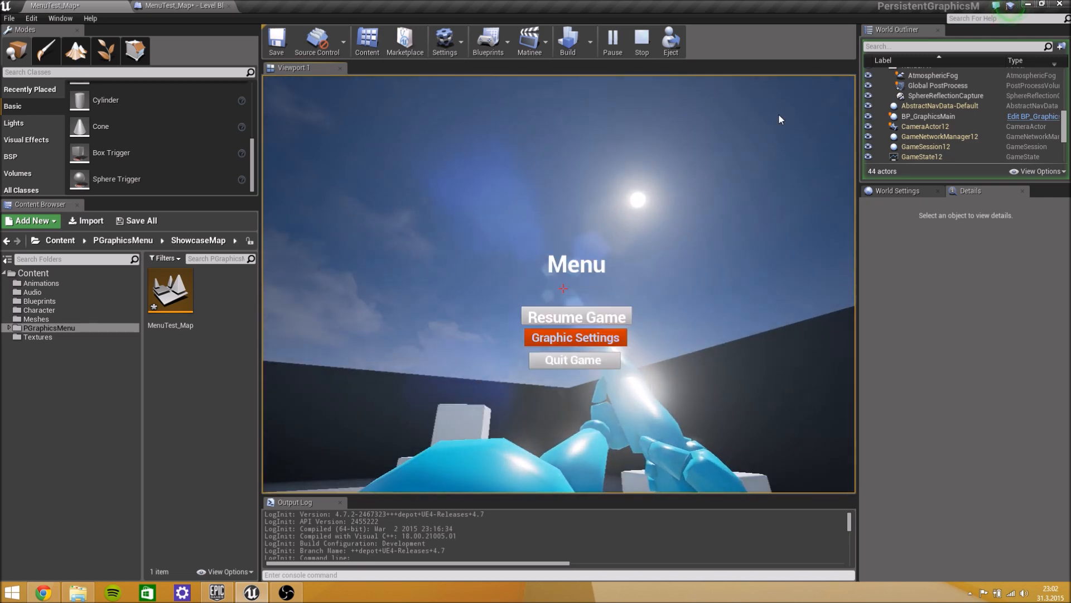
click(558, 339)
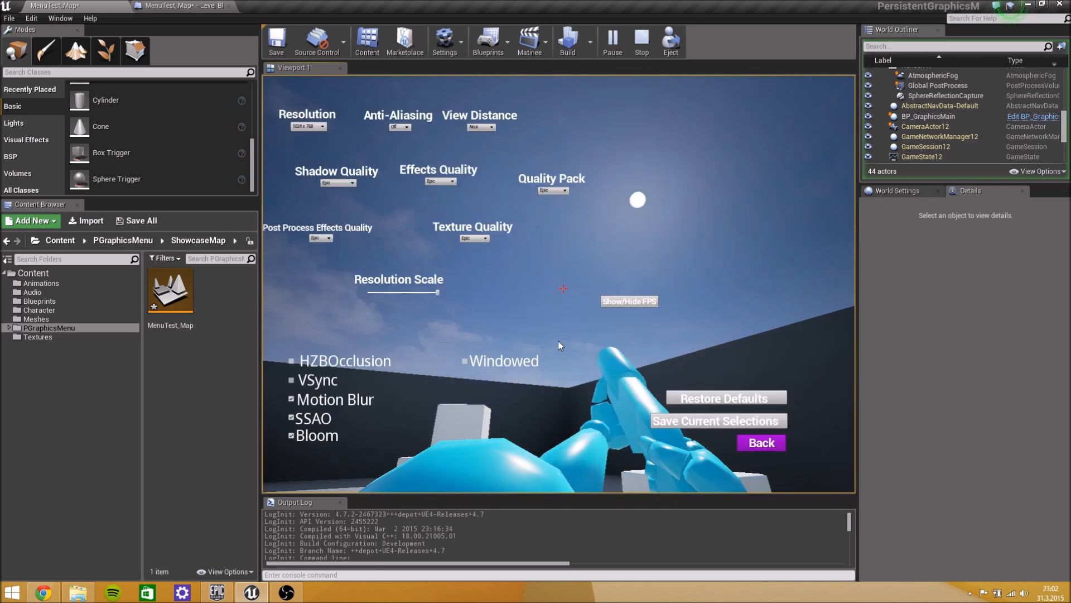
click(318, 439)
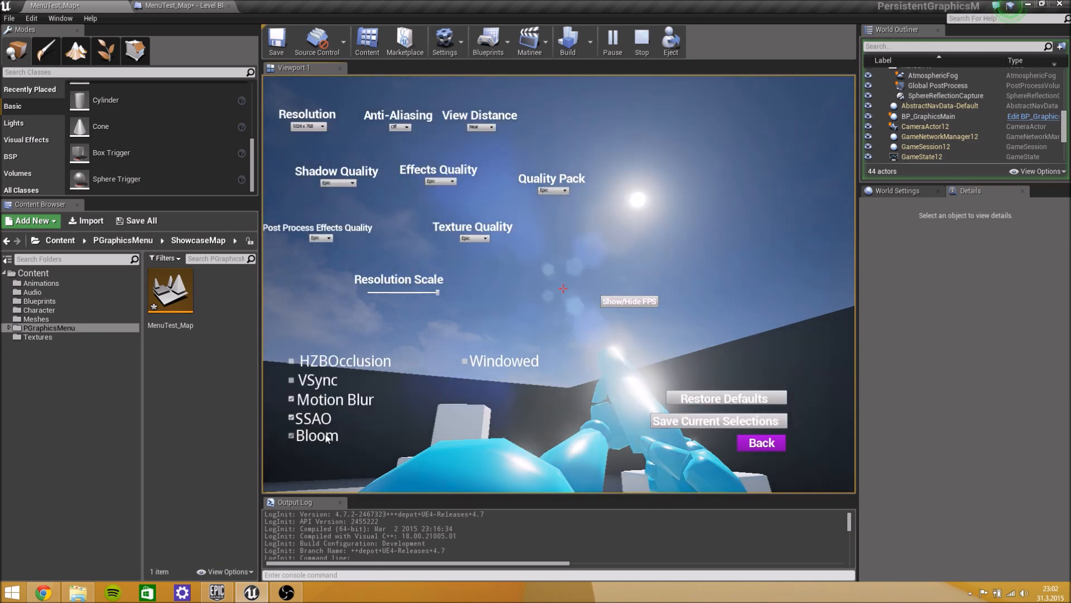
click(321, 438)
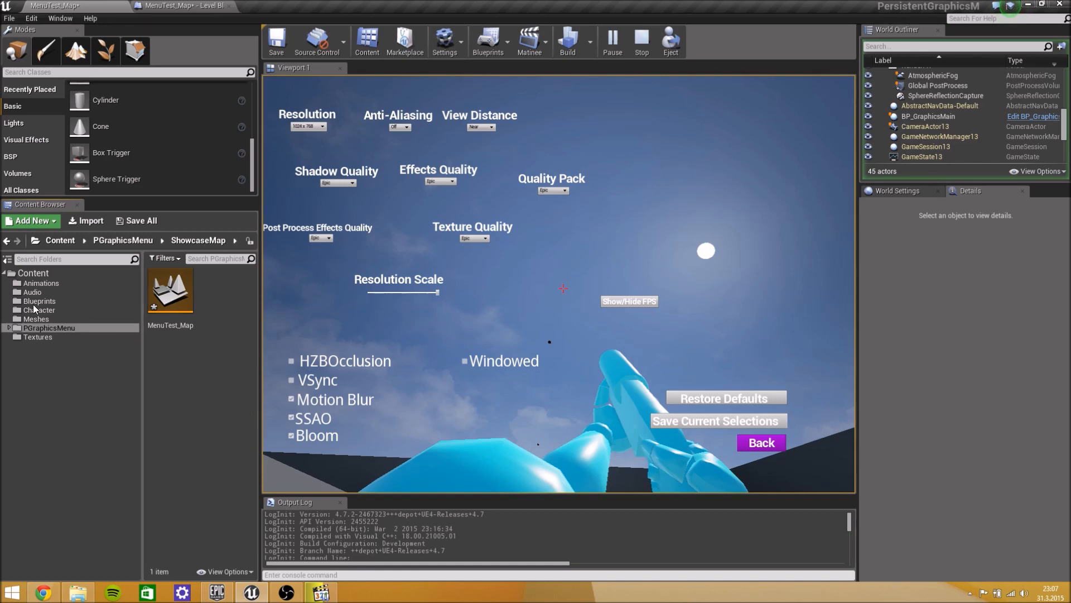
click(314, 421)
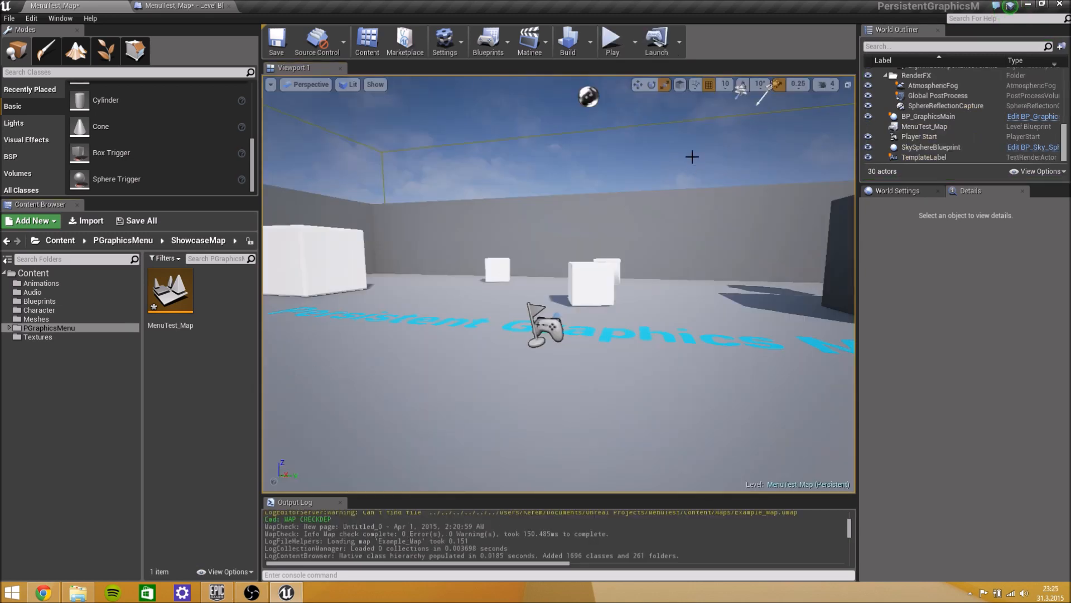
Step: Play the level again, set Post Process Effects Quality to Low in the graphic settings, and go back without saving
click(612, 40)
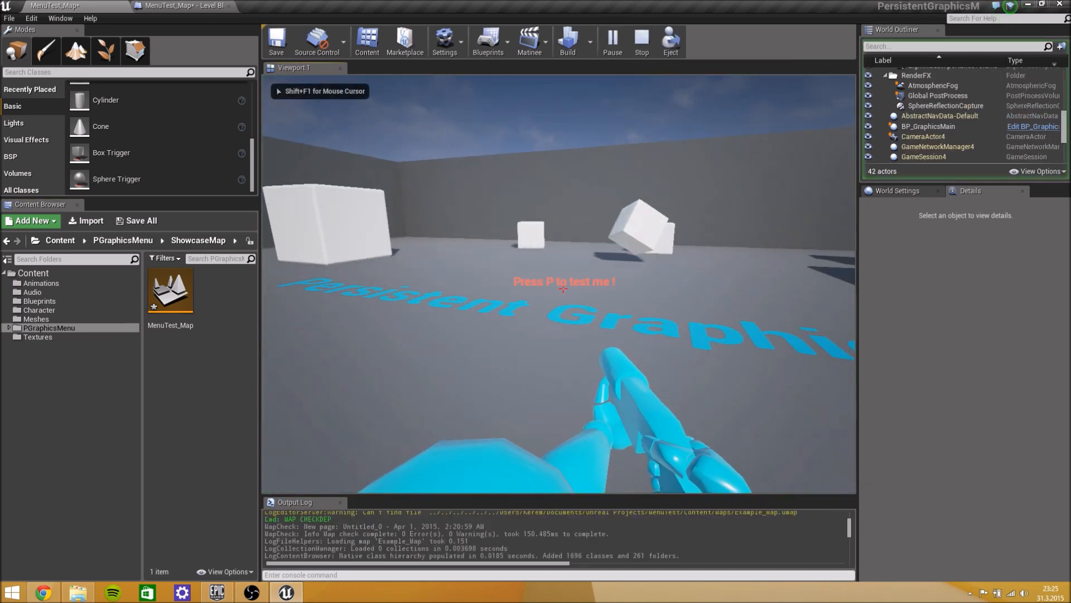
key(p)
click(560, 341)
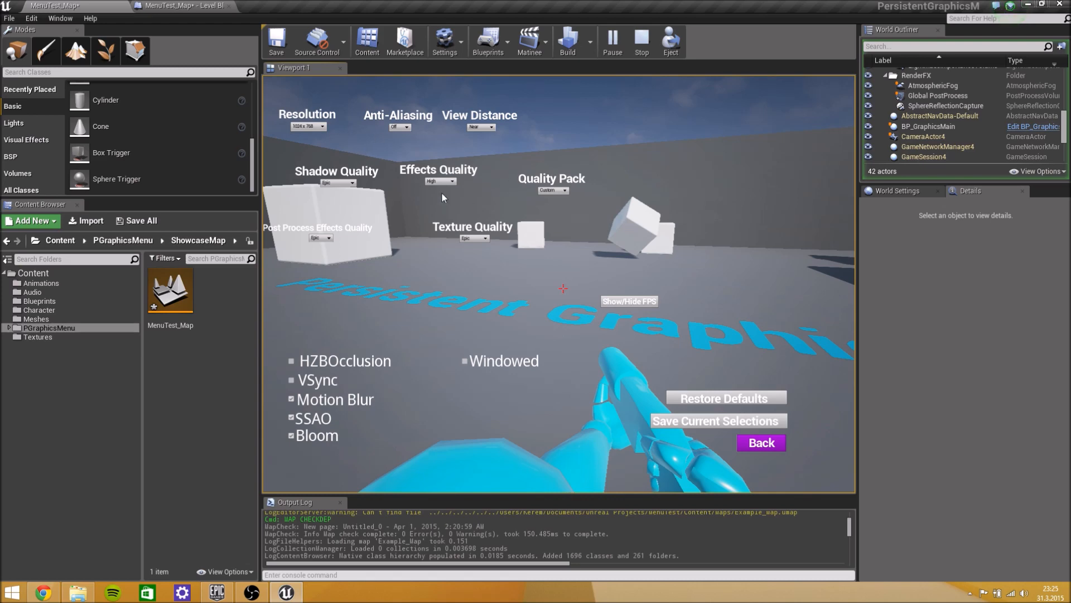
click(319, 240)
click(326, 245)
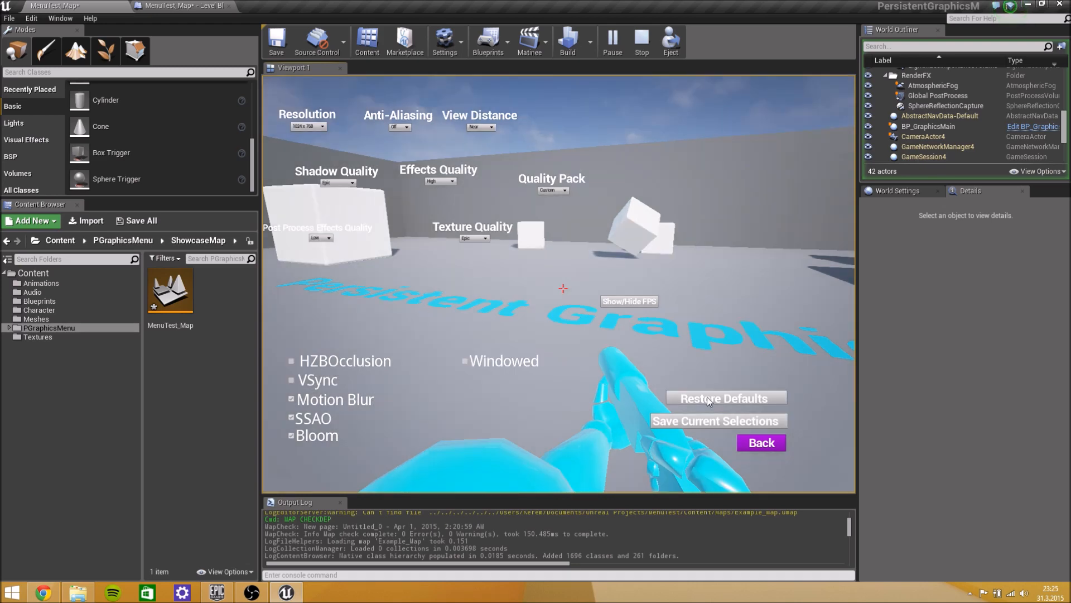
click(761, 443)
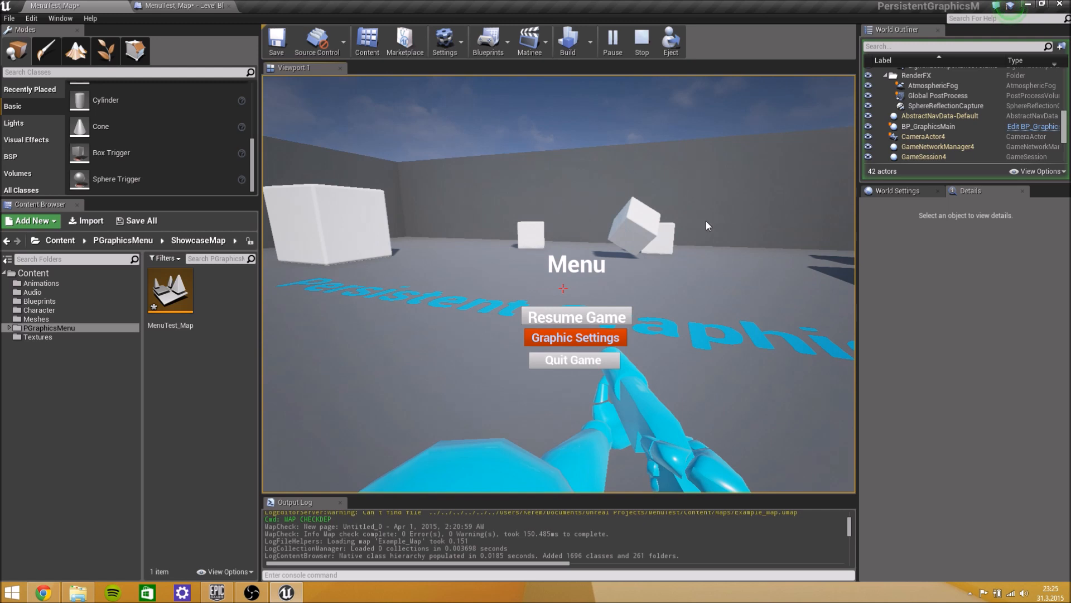
Step: Reopen the graphic settings, toggle the VSync and HZBOcclusion options, and go back without saving
click(597, 341)
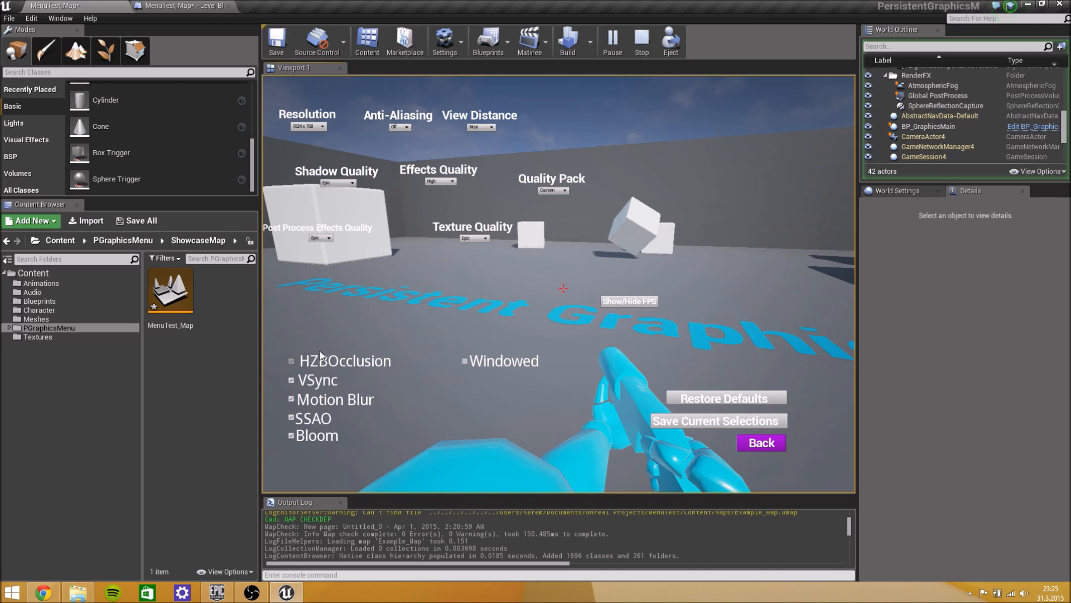
click(326, 361)
click(747, 445)
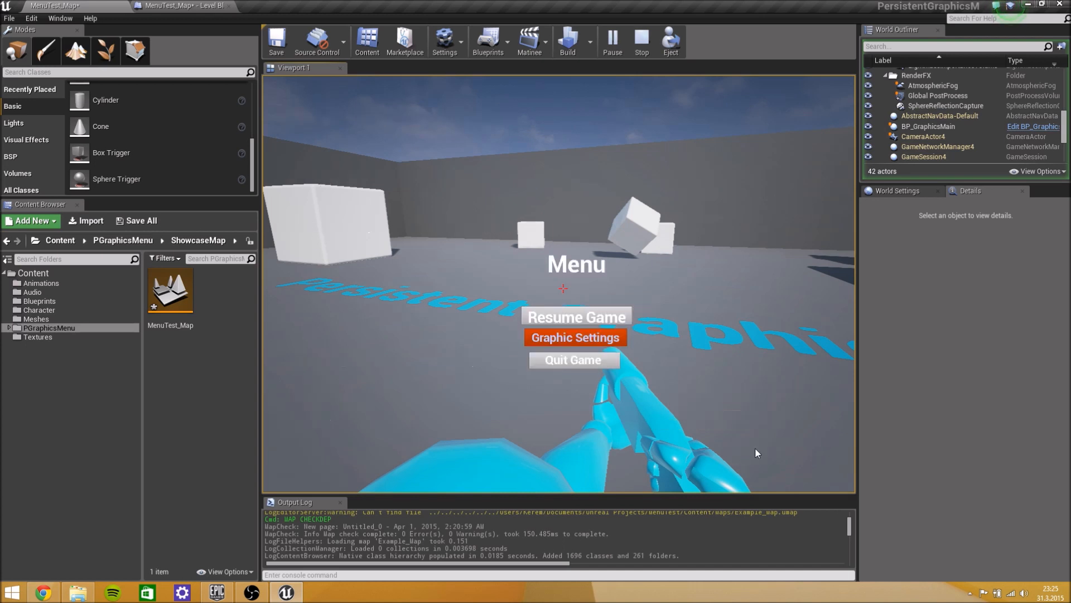
Step: Reopen the graphic settings, set Shadow Quality and Post Process Effects Quality to Low, and return to the menu
click(611, 339)
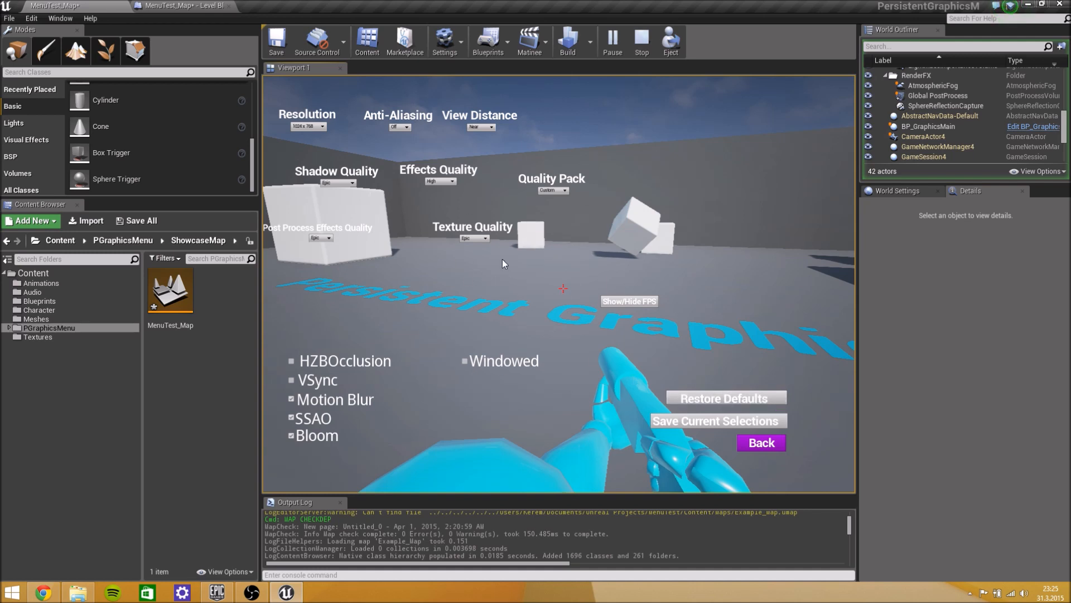
click(336, 190)
click(315, 244)
click(759, 445)
Step: Restore the default graphic settings, set and save Post Process Effects Quality as Low, and resume the game
click(621, 342)
click(695, 397)
click(328, 238)
click(319, 245)
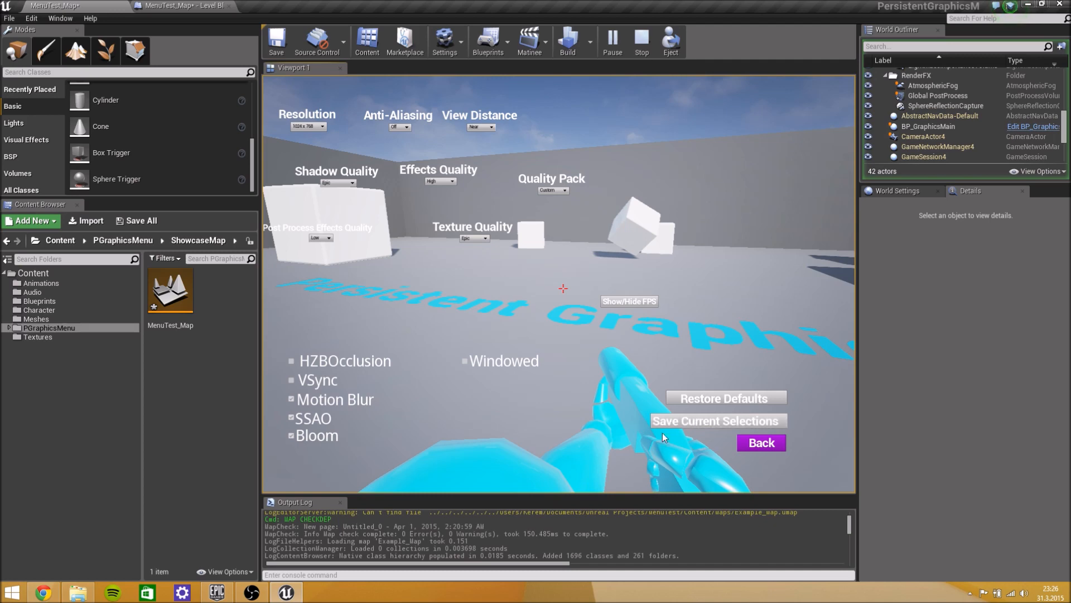
click(751, 441)
click(617, 316)
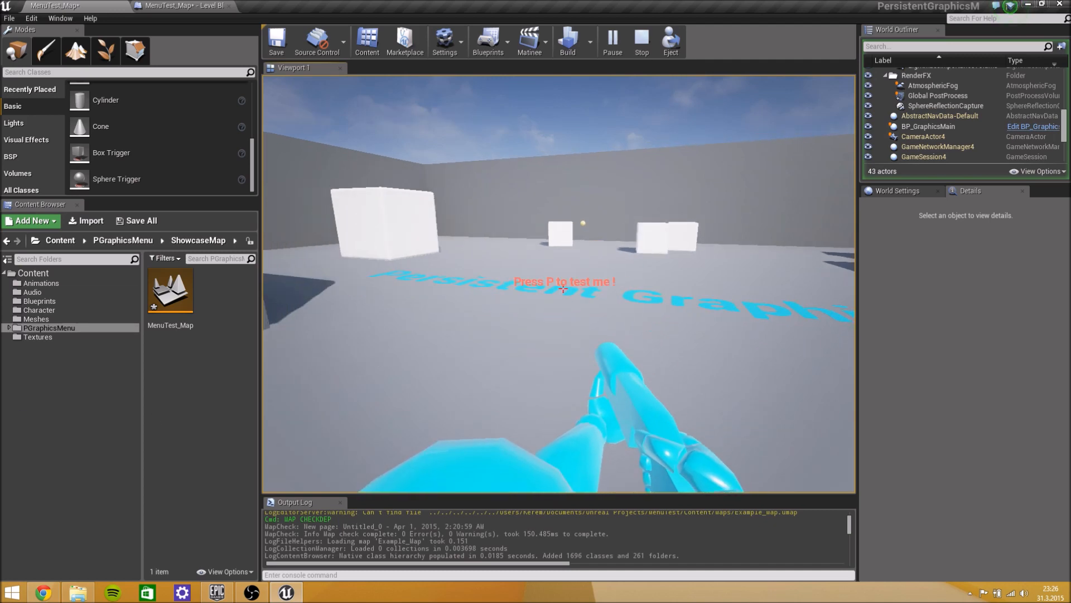
Step: Reopen the graphic settings to check the saved Post Process Effects Quality, and stop the play session
key(p)
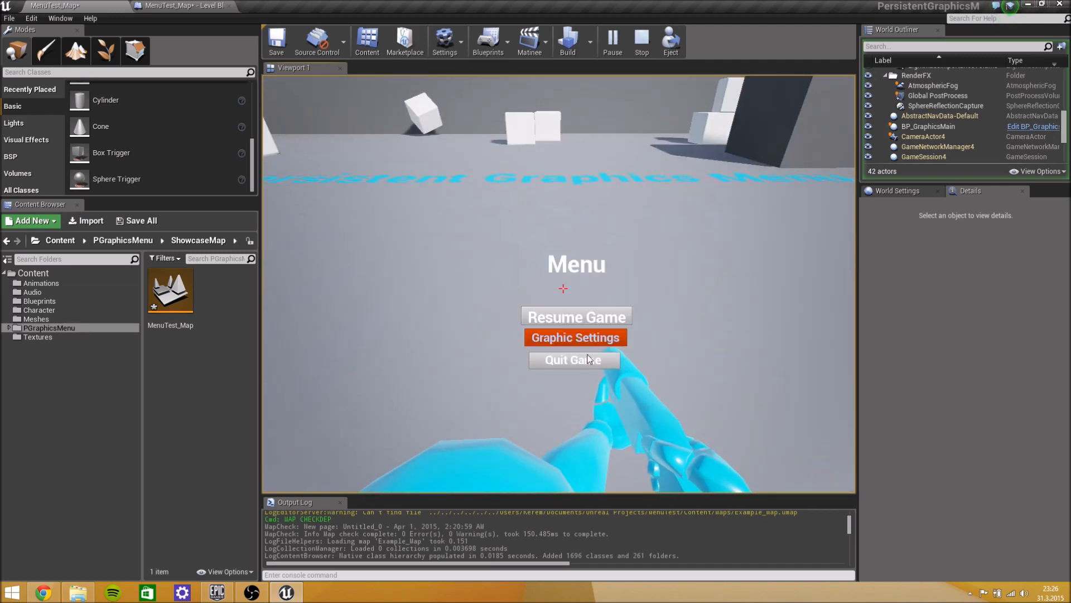
click(579, 335)
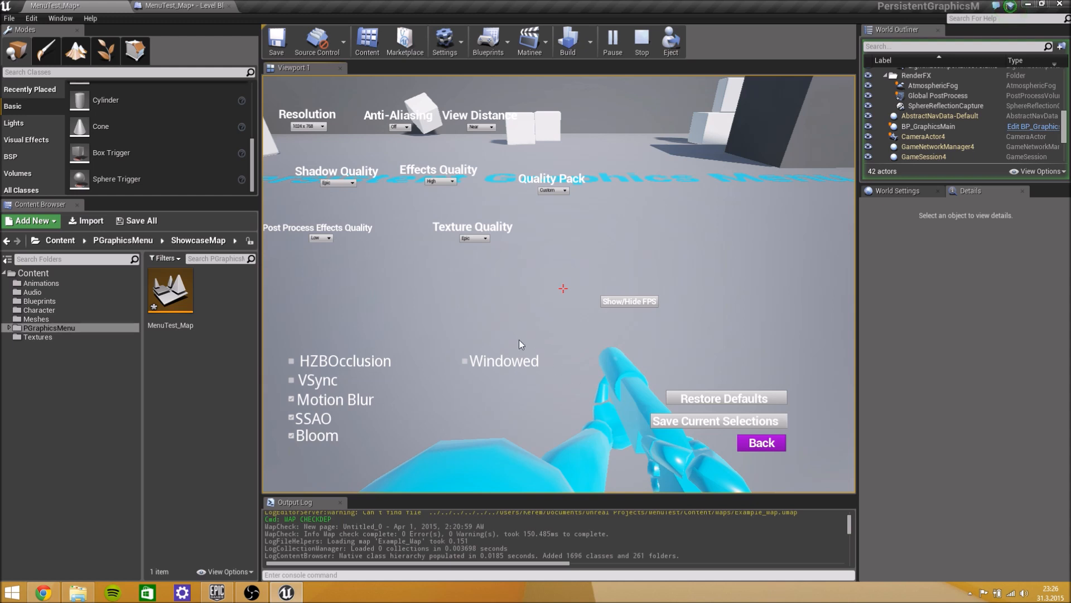
key(Escape)
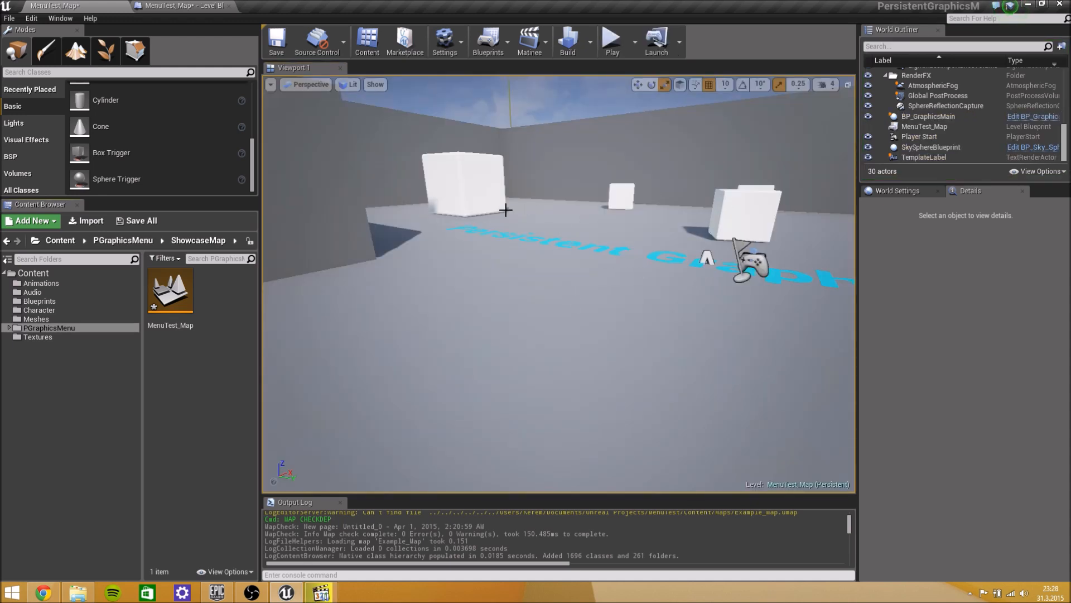
Step: Place a Box Trigger on the arena floor at the beginning of the Persistent Graphics Menu text
click(916, 46)
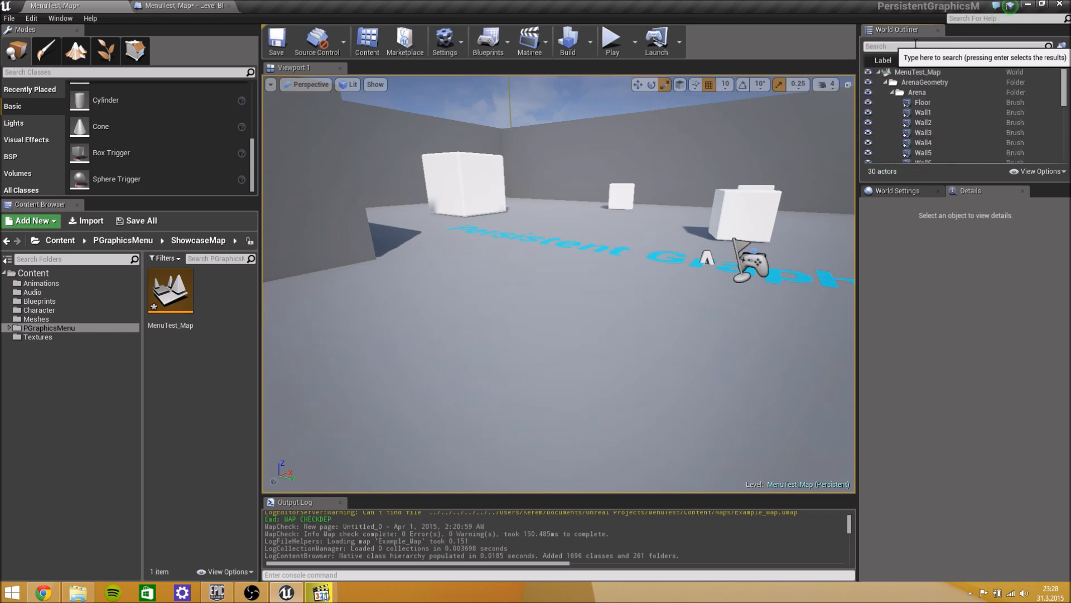
right_drag(695, 166, 692, 209)
key(w)
key(s)
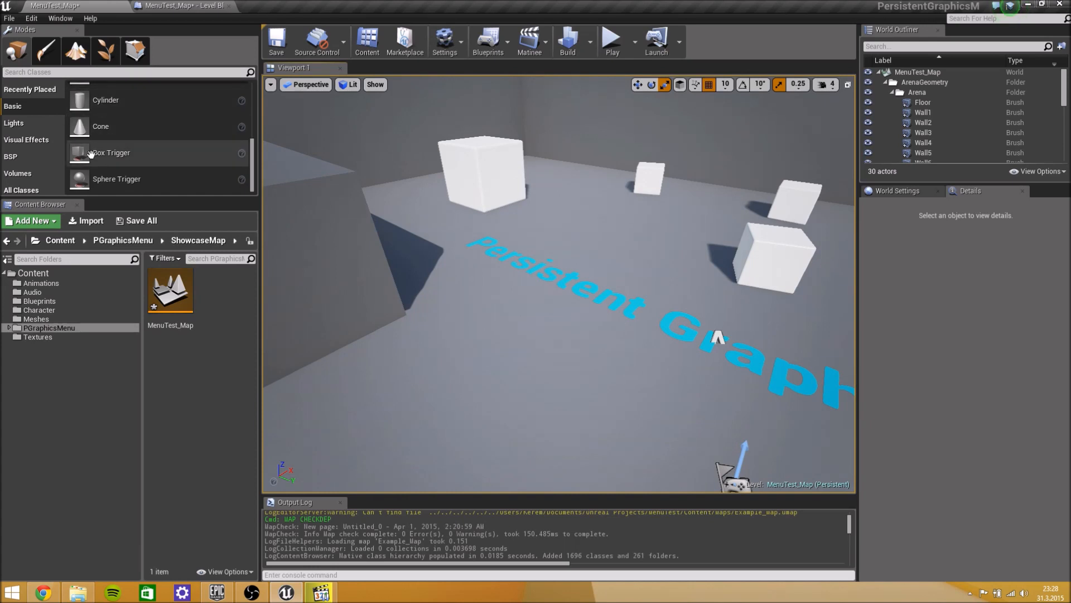
drag(548, 246, 540, 241)
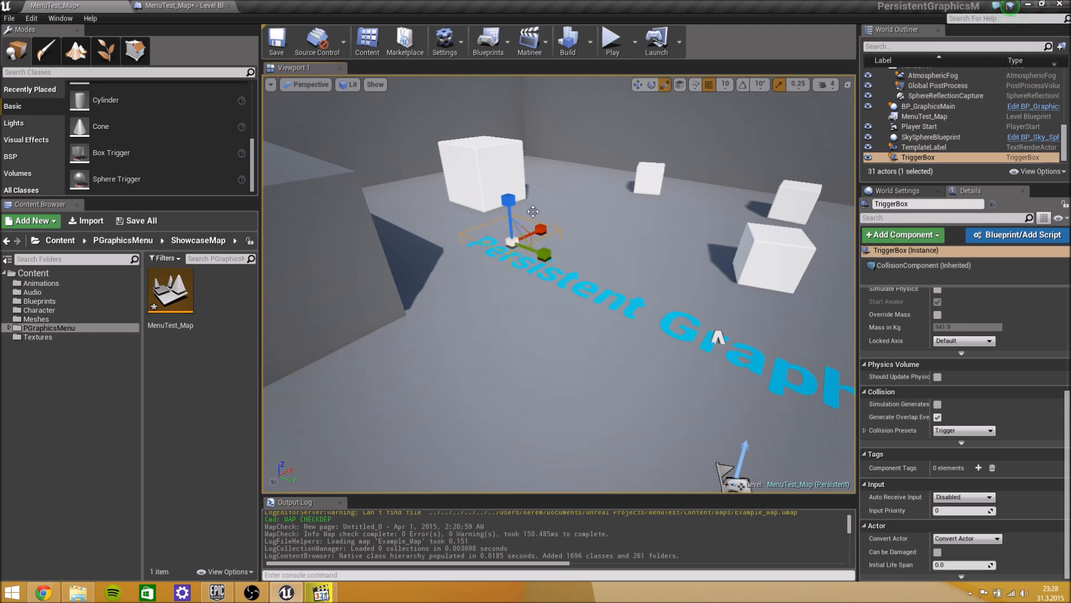
Step: Open the Level Blueprint and add an OnActorBeginOverlap event for the trigger box below the existing nodes
click(488, 42)
click(534, 141)
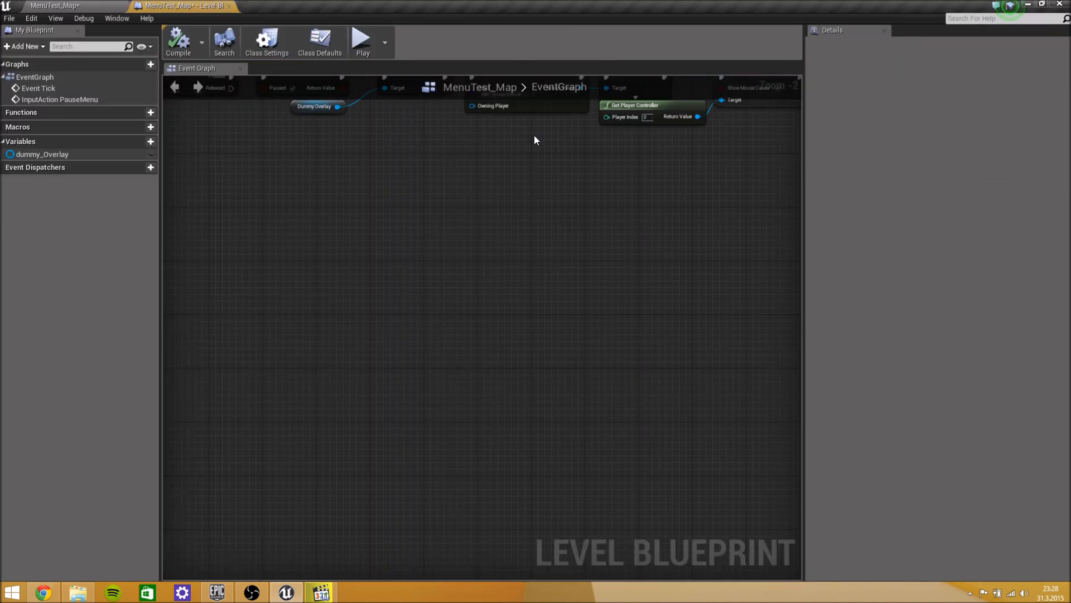
right_drag(371, 323, 387, 287)
right_click(386, 284)
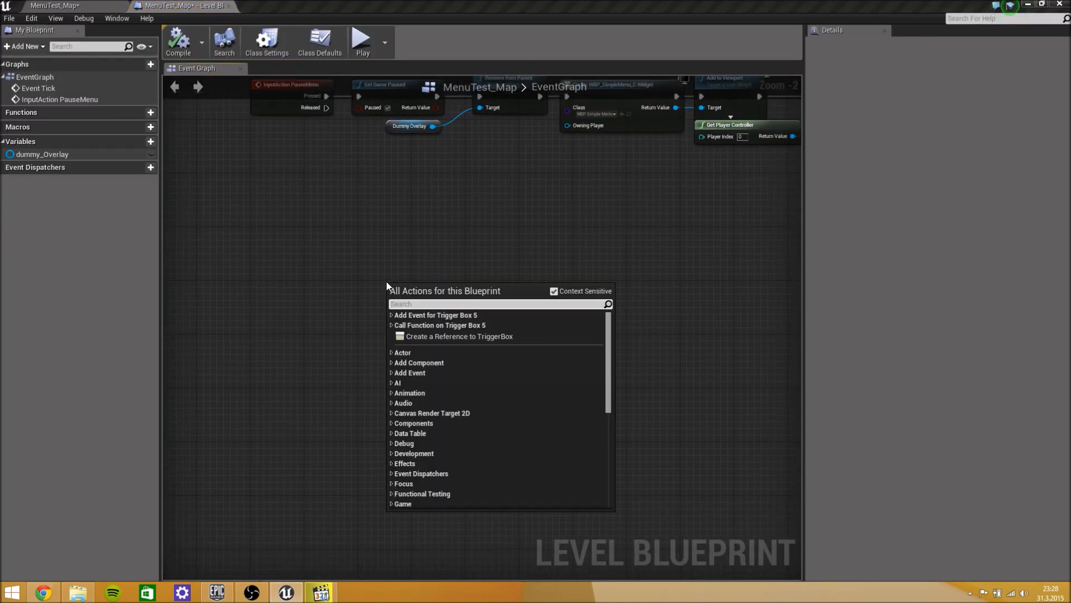
text(overlap)
key(Return)
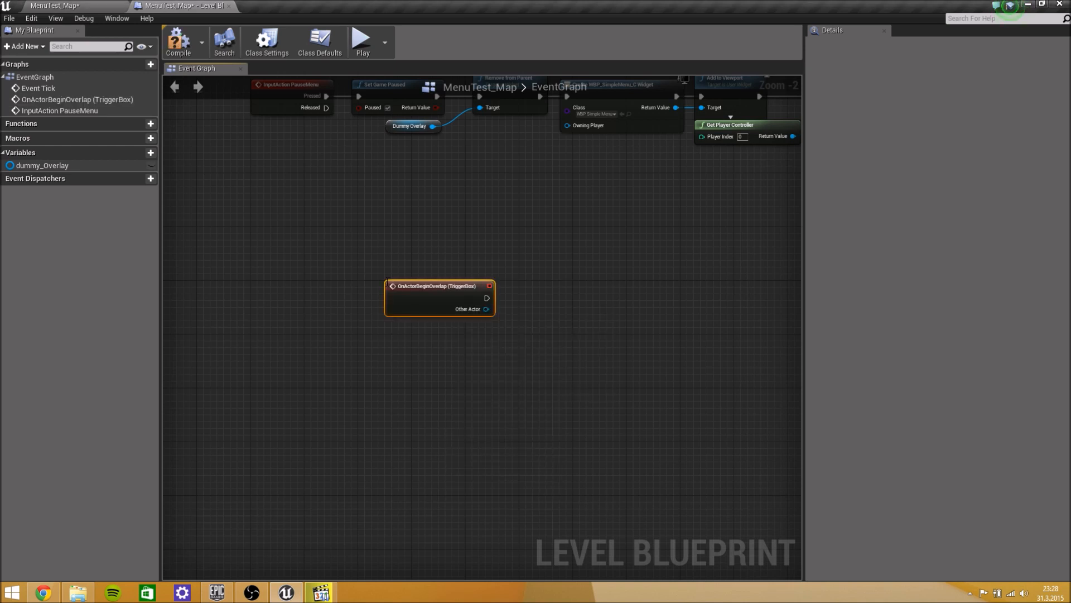
Step: Add a Get All Actors Of Class node connected to the execution output of the trigger box overlap event
drag(487, 297, 540, 295)
text(get acto)
key(Up)
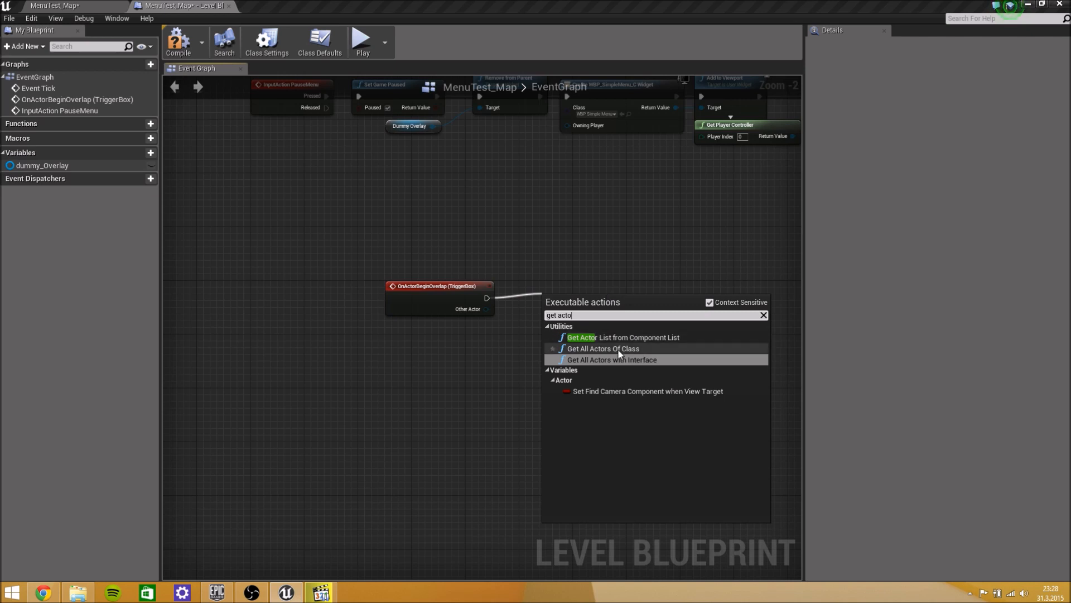
key(Return)
scroll(520, 261, up, 2)
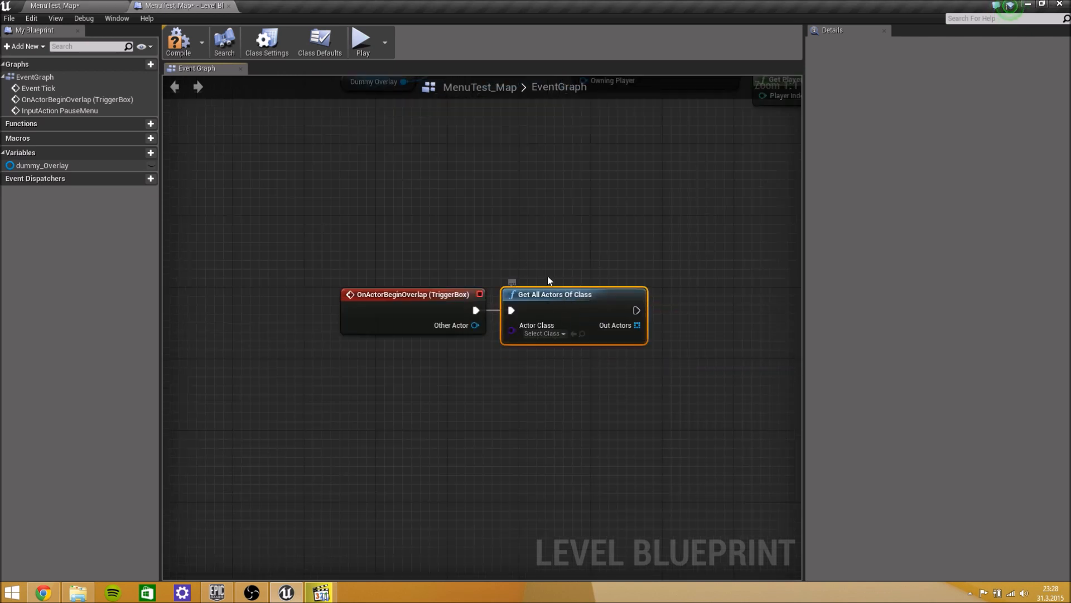
Step: Set the Actor Class of the Get All Actors Of Class node to BP_GraphicsMain
click(548, 335)
text(bp_)
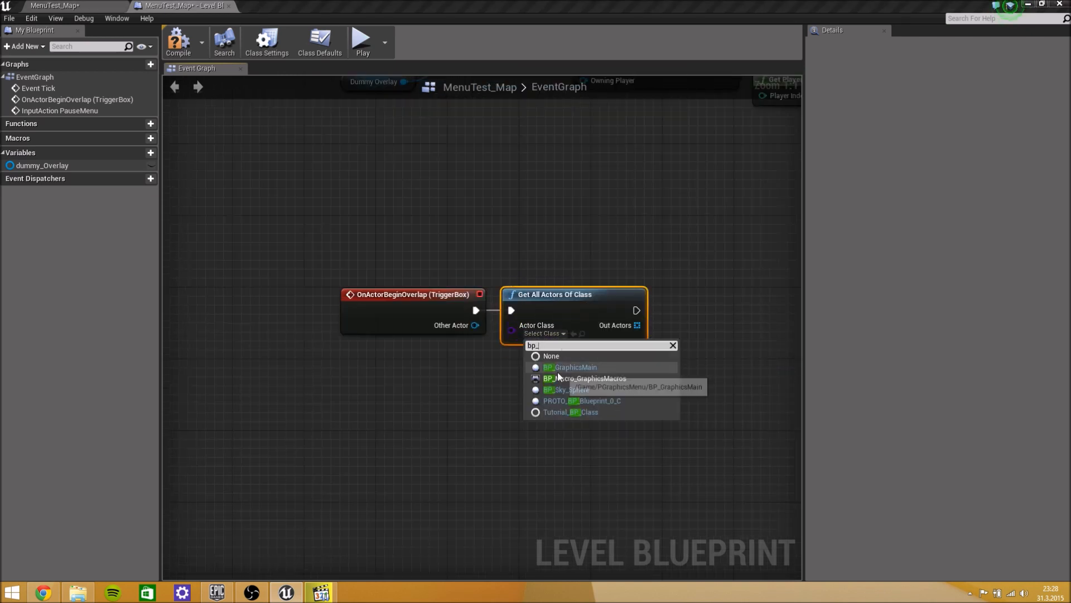
click(560, 372)
right_drag(607, 391, 564, 350)
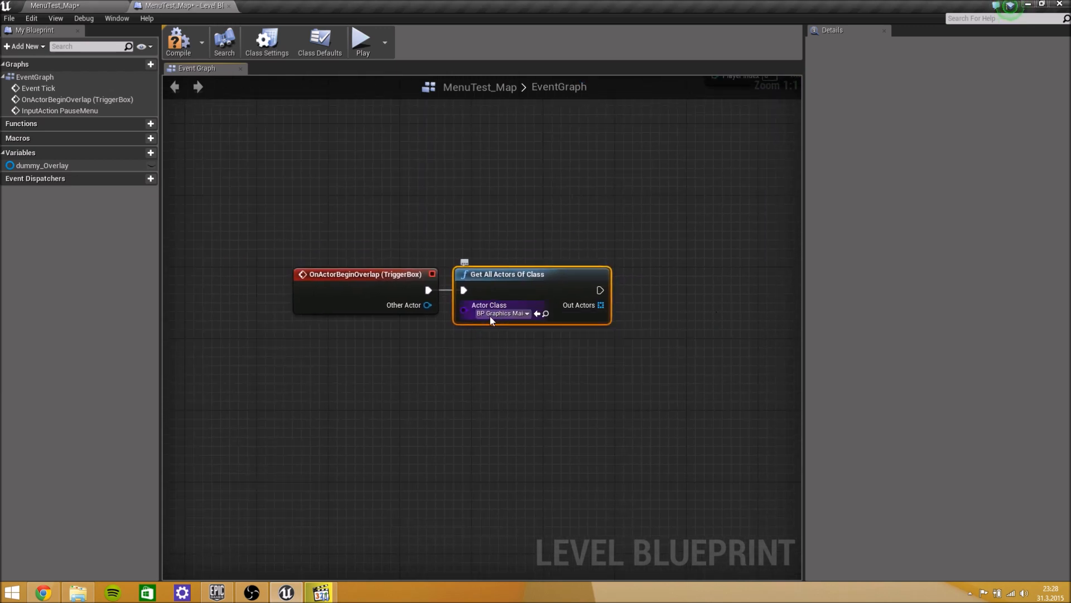
right_drag(787, 292, 760, 286)
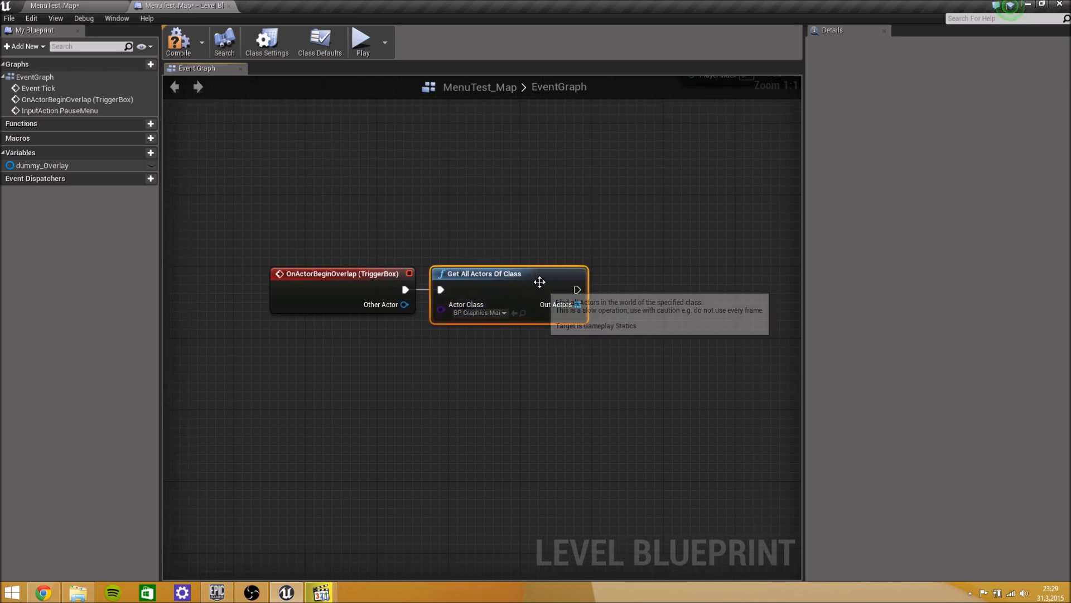
Step: Add an array Get node from the Out Actors output of the Get All Actors Of Class node
drag(577, 304, 511, 364)
text(get)
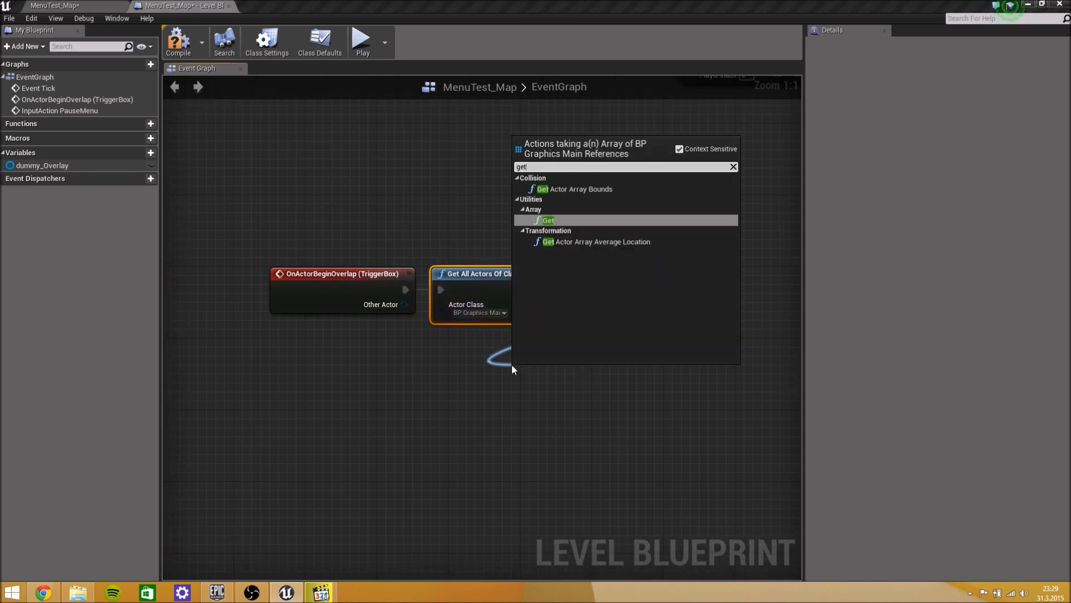
key(Return)
Step: Add Load Graphics Settings from Virtual Savefile Event on the Get output, connect its execution after Get All Actors Of Class, and set its virtual savefile to virtu
drag(592, 346, 637, 302)
text(load)
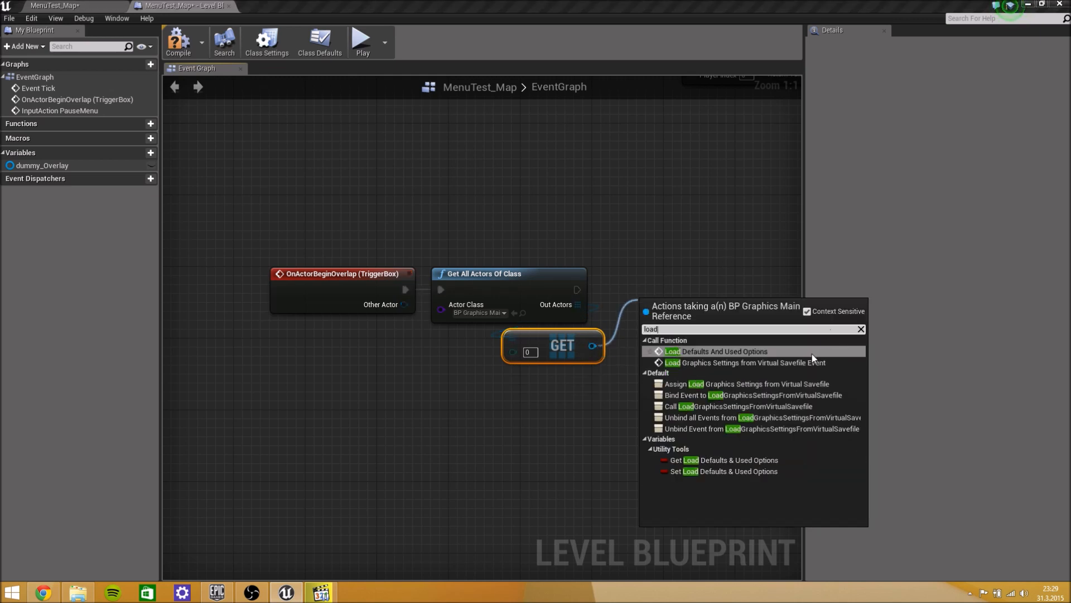
click(828, 363)
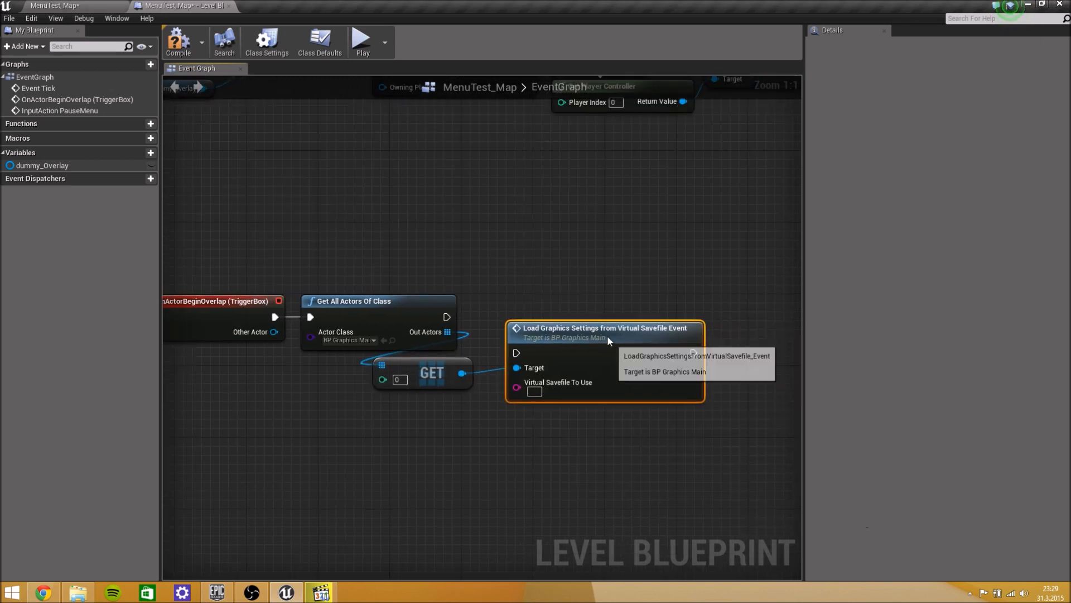
drag(611, 343, 602, 308)
drag(446, 317, 507, 317)
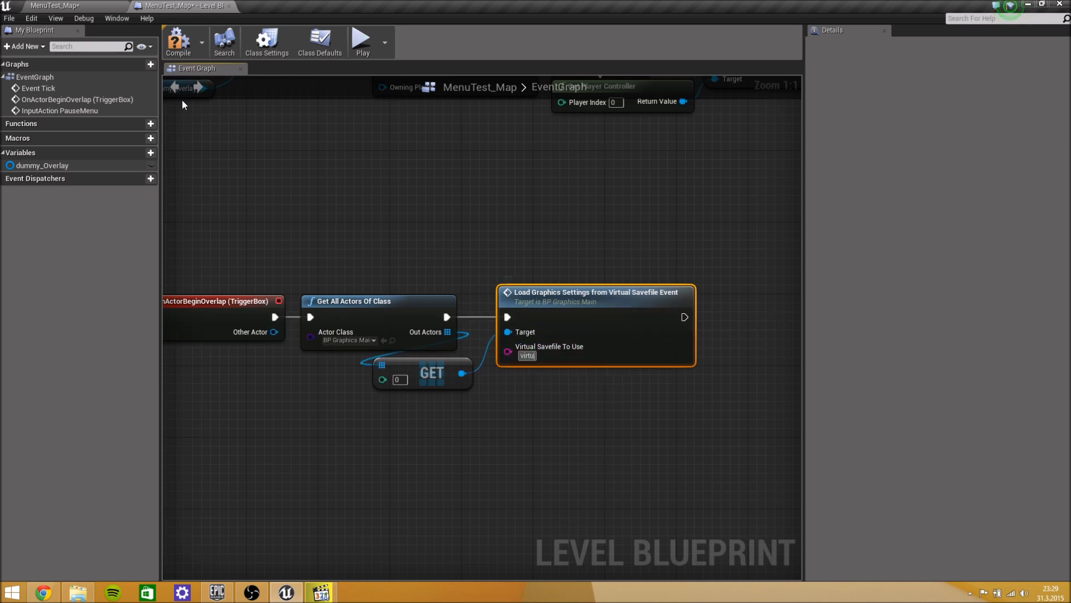
Step: Return to the level editor, select BP_GraphicsMain and examine its default values, virtual savefile name and Virtual Savefile Options
click(56, 5)
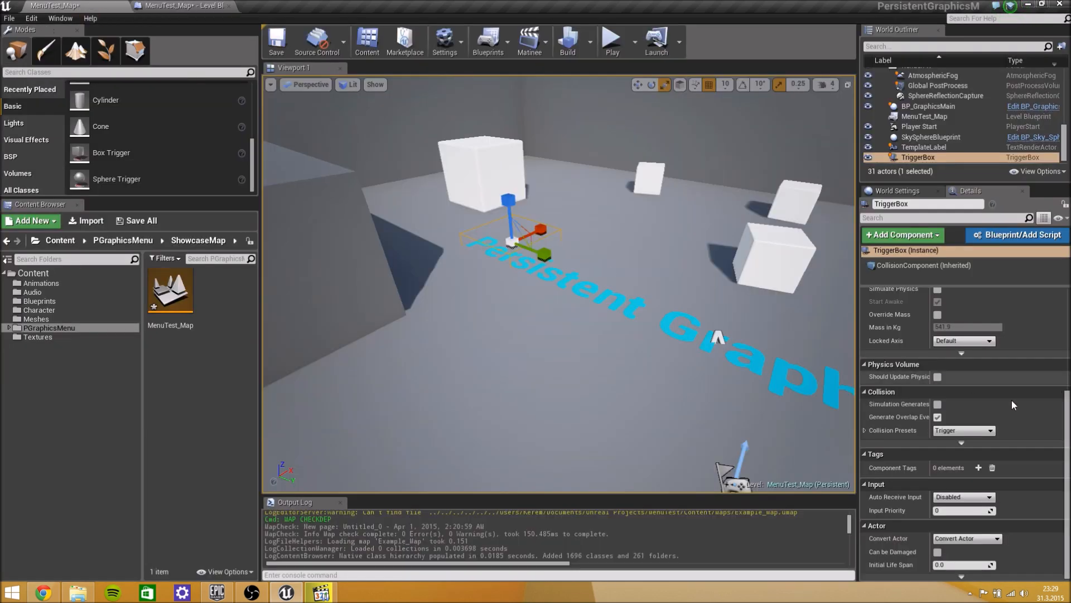
scroll(1019, 426, up, 2)
click(928, 106)
scroll(973, 410, down, 10)
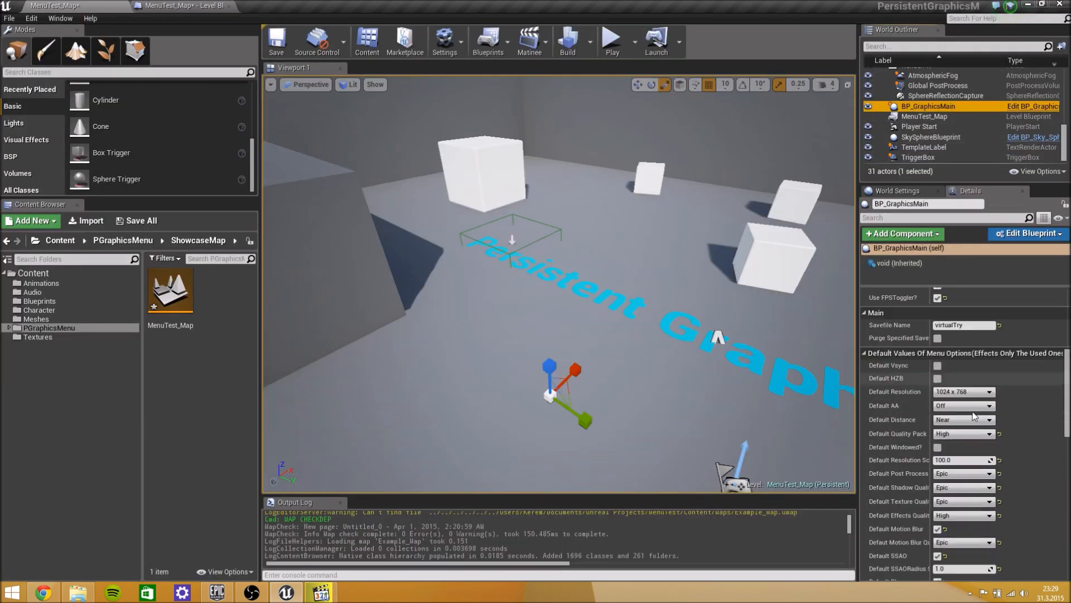
scroll(971, 418, down, 9)
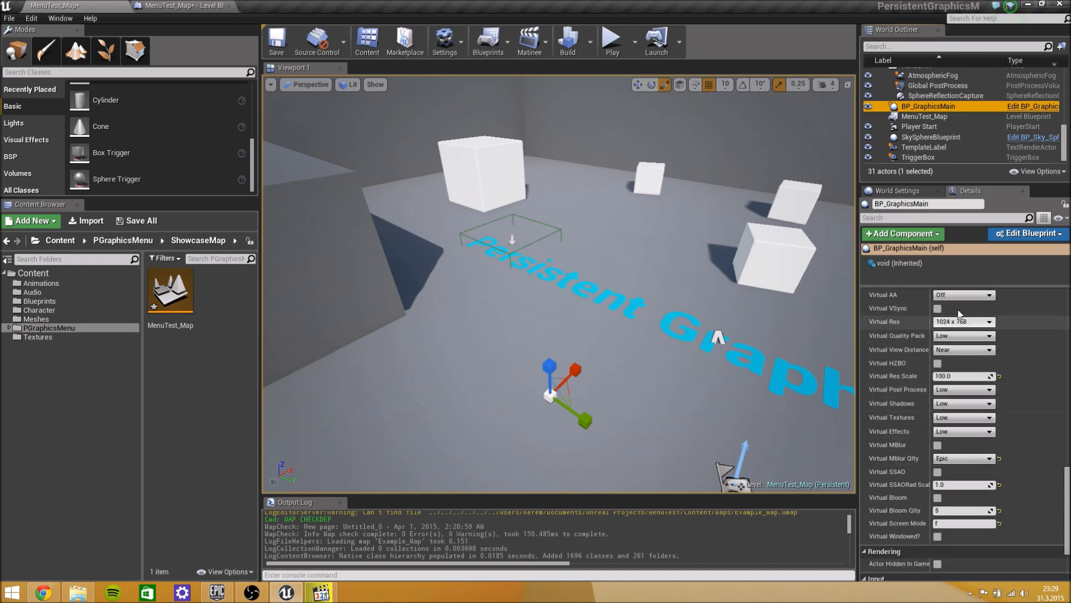
scroll(943, 385, up, 5)
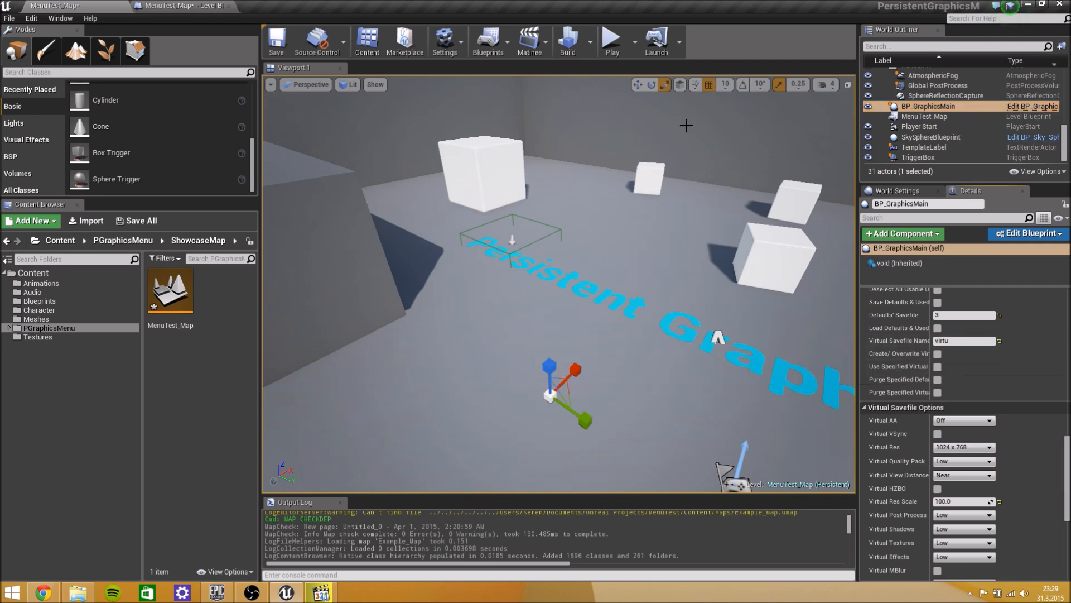
Step: Play the level, walk through the trigger box by the Persistent text to test the virtual savefile loading, and stop the session
click(612, 42)
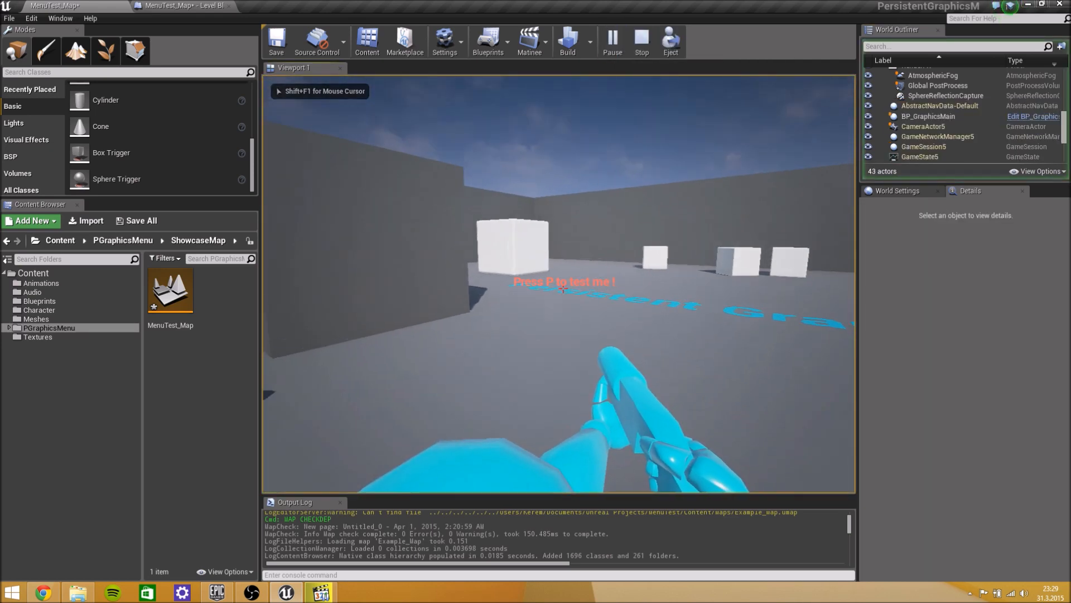
key(w)
key(a)
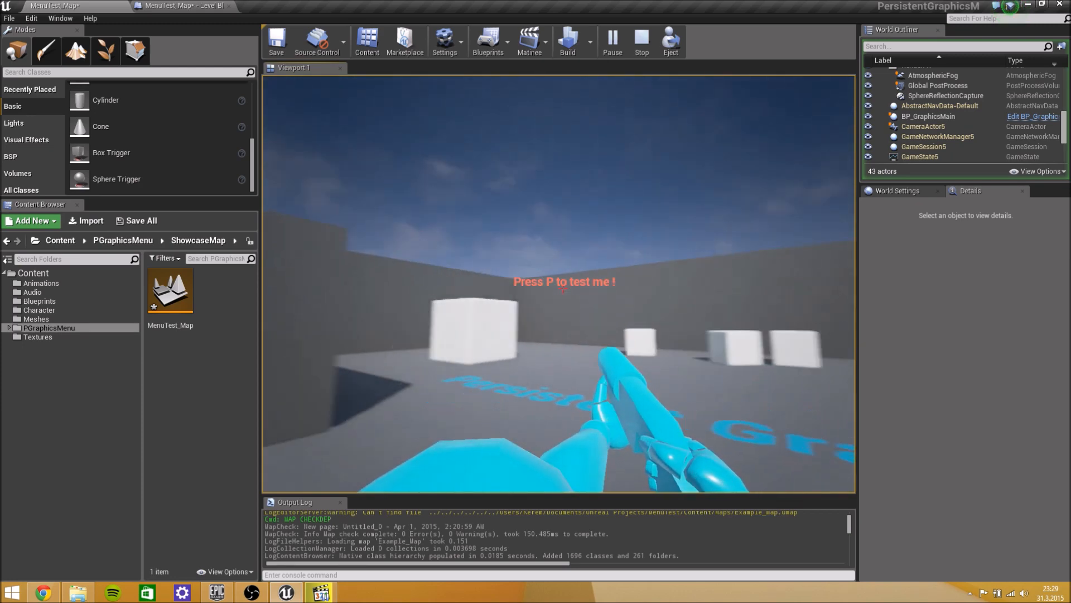
key(w)
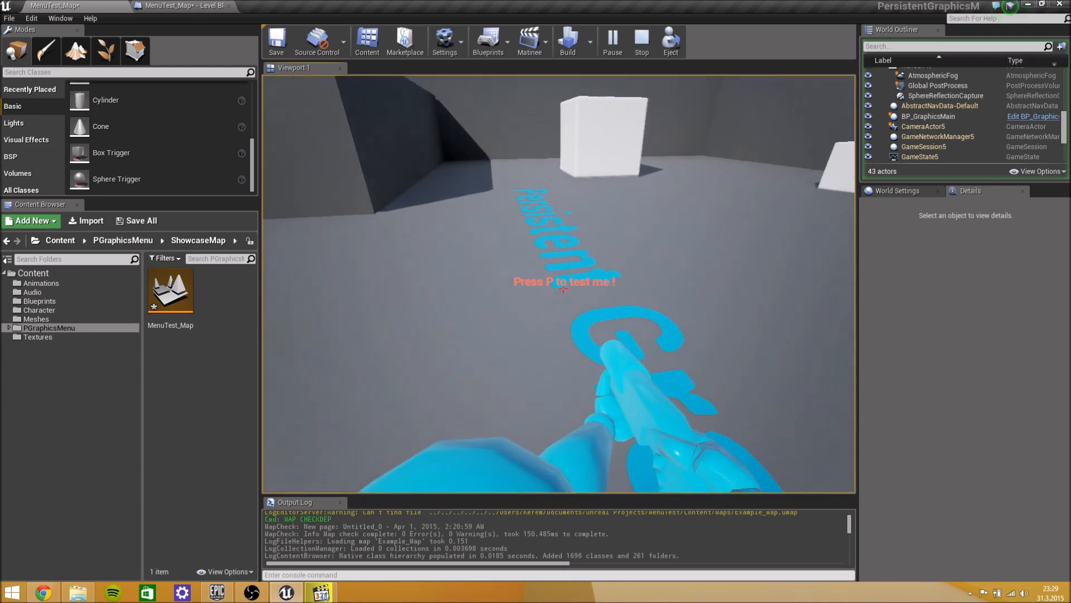
key(a)
key(w)
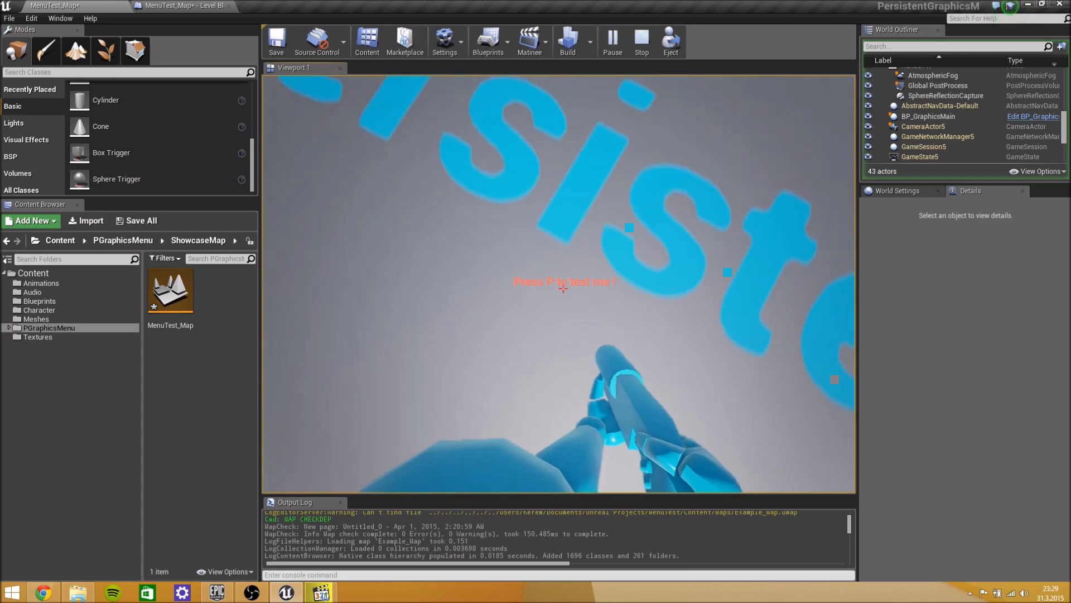
key(w)
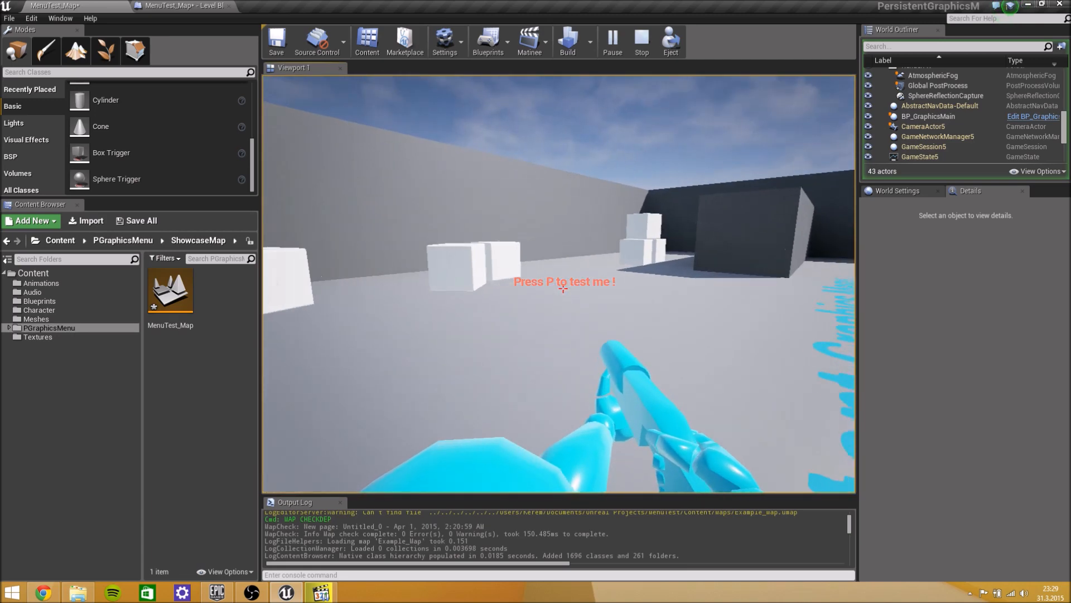
key(w)
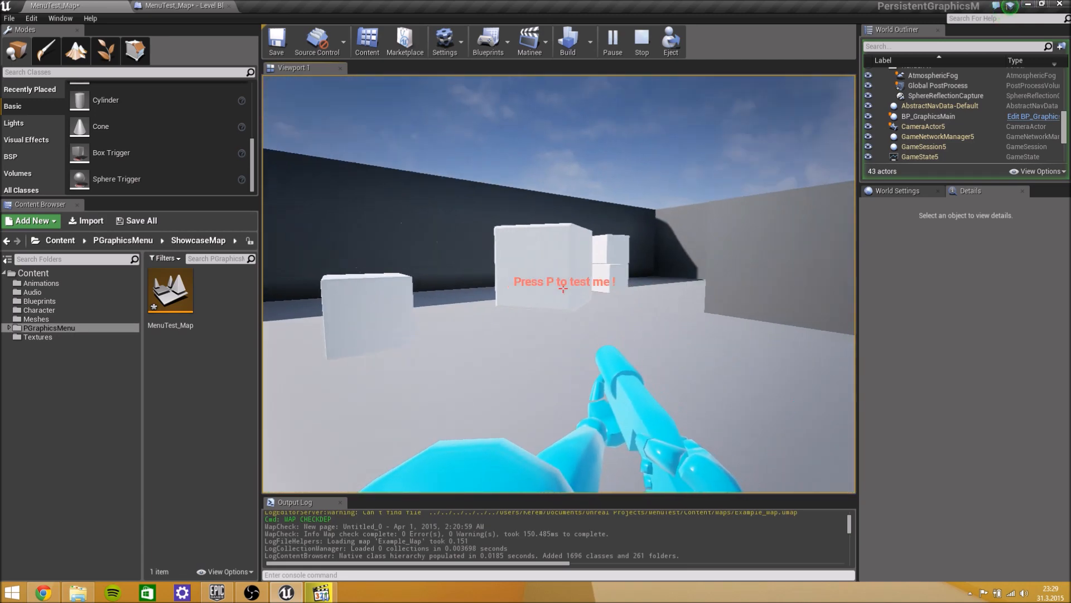
key(w)
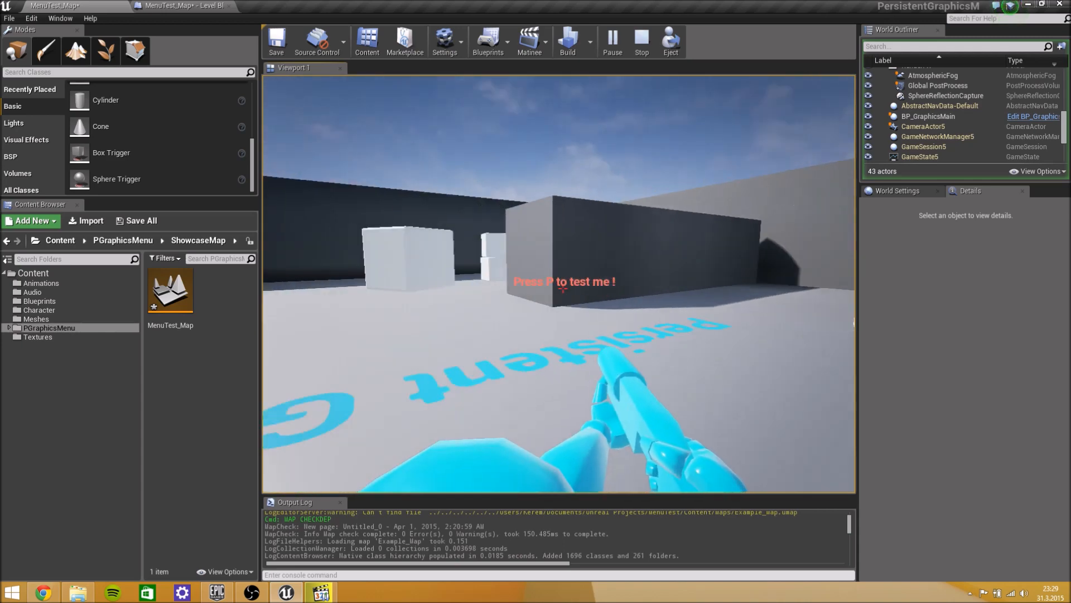
key(w)
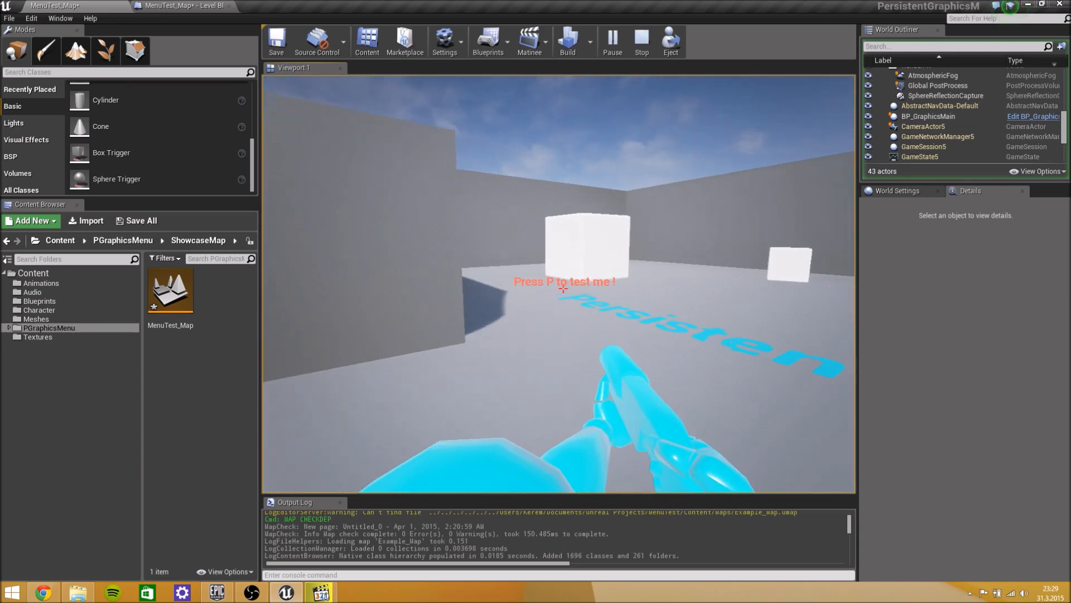
key(w)
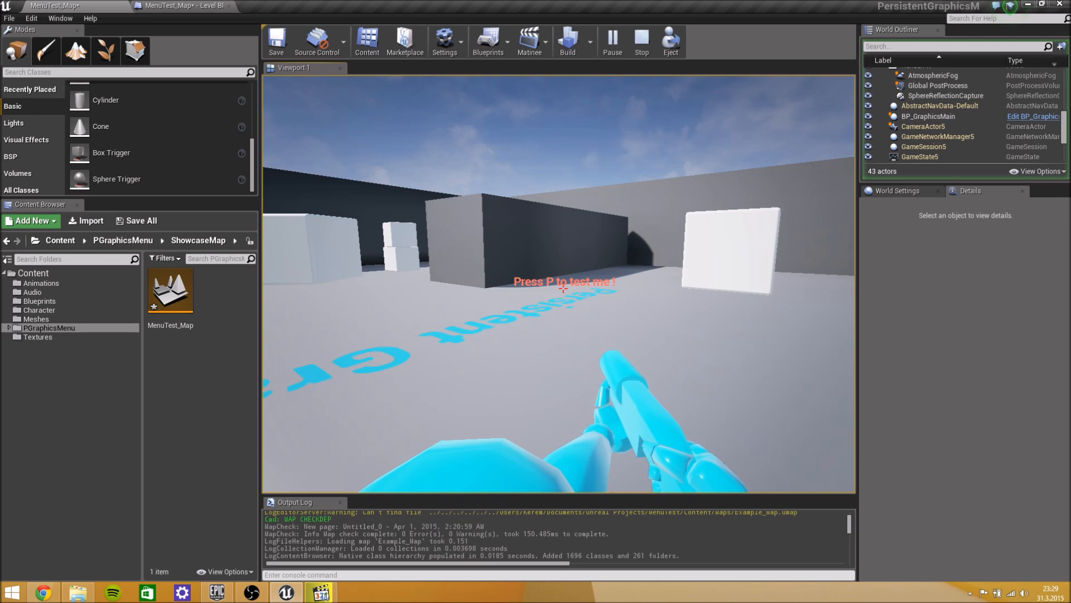
key(Escape)
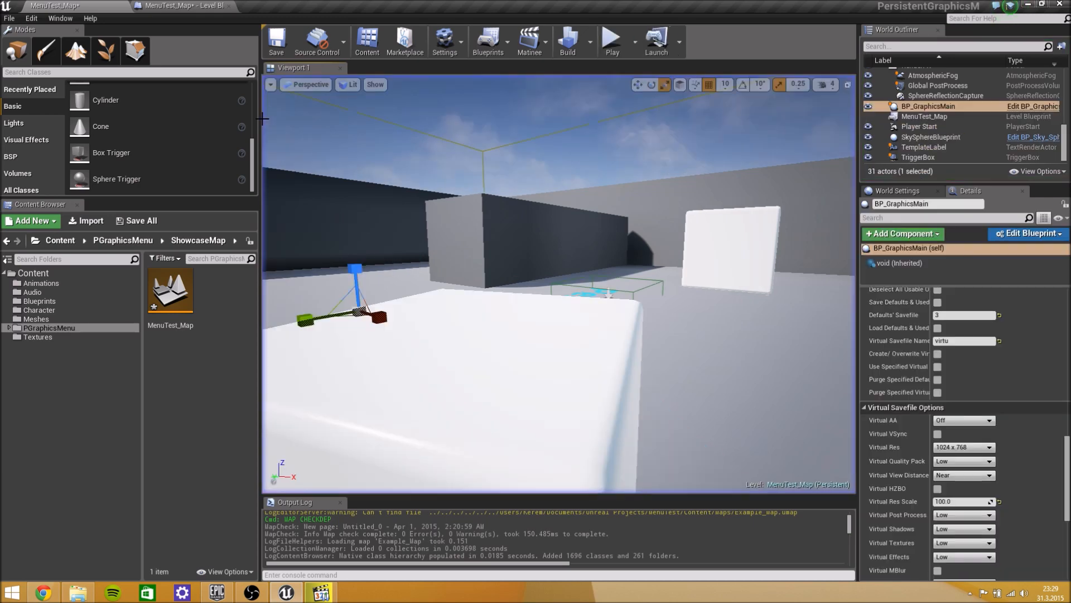
key(w)
mouse_move(612, 250)
right_down()
mouse_move(621, 285)
mouse_move(703, 298)
mouse_move(611, 266)
right_up()
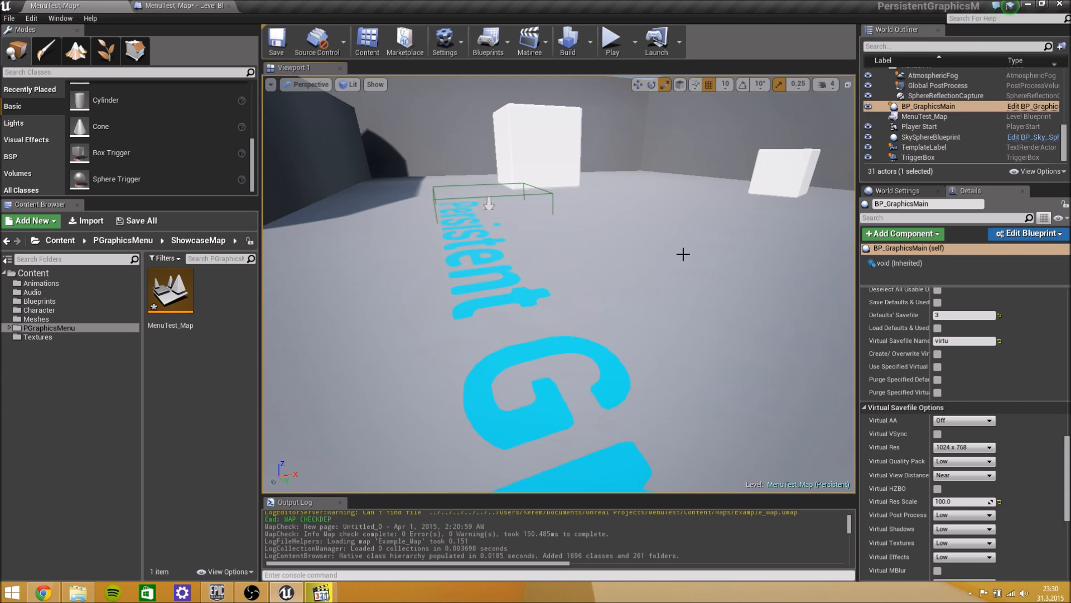
right_drag(655, 212, 820, 214)
right_drag(603, 273, 604, 300)
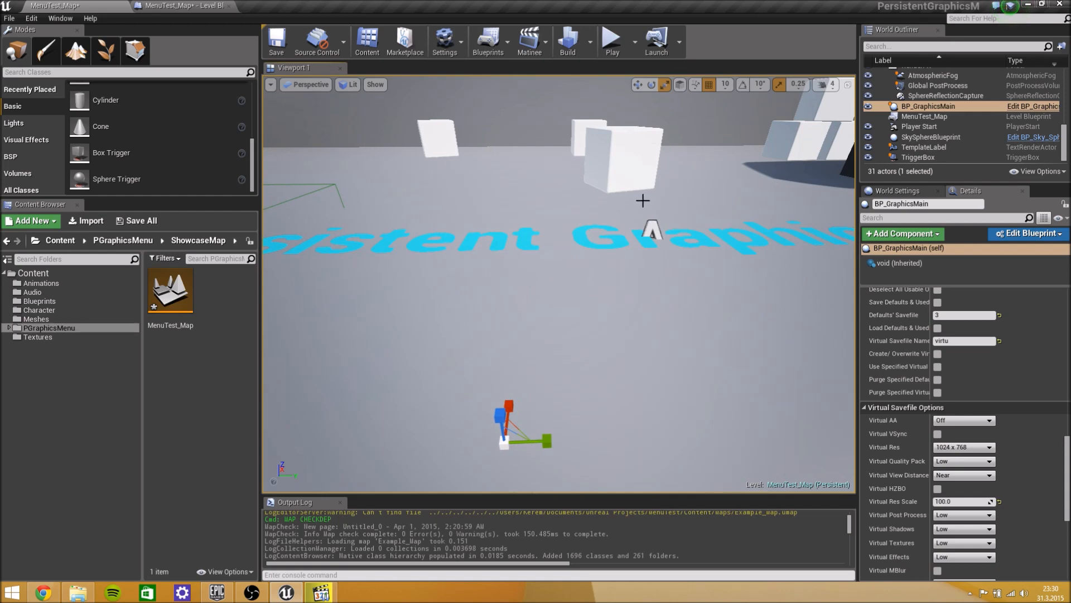
Step: Play the level again, walk through the arena and open Graphic Settings from the in-game pause menu
click(612, 40)
key(s)
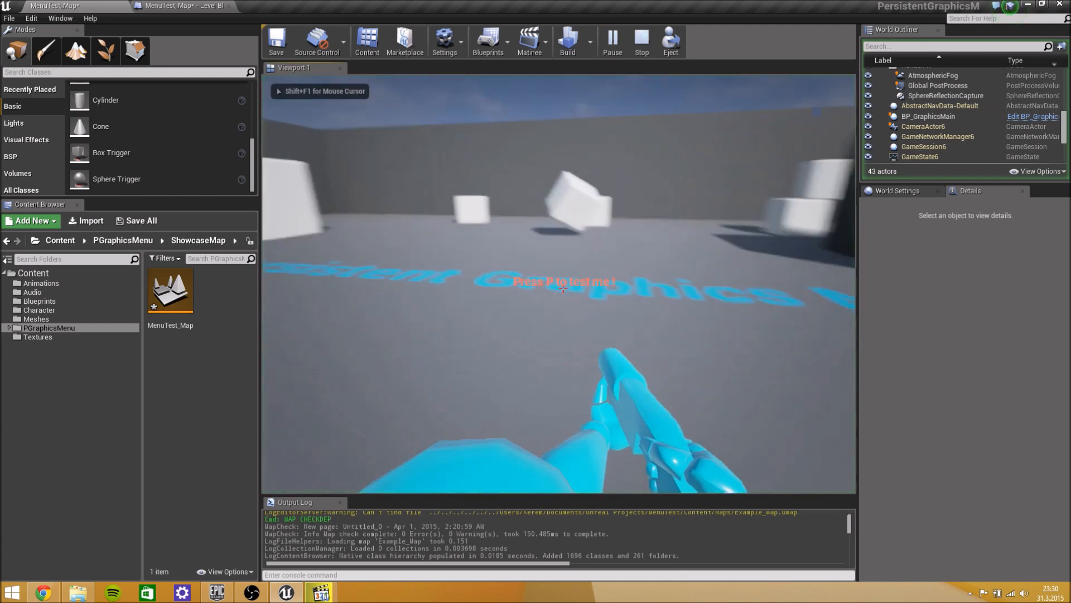
key(w)
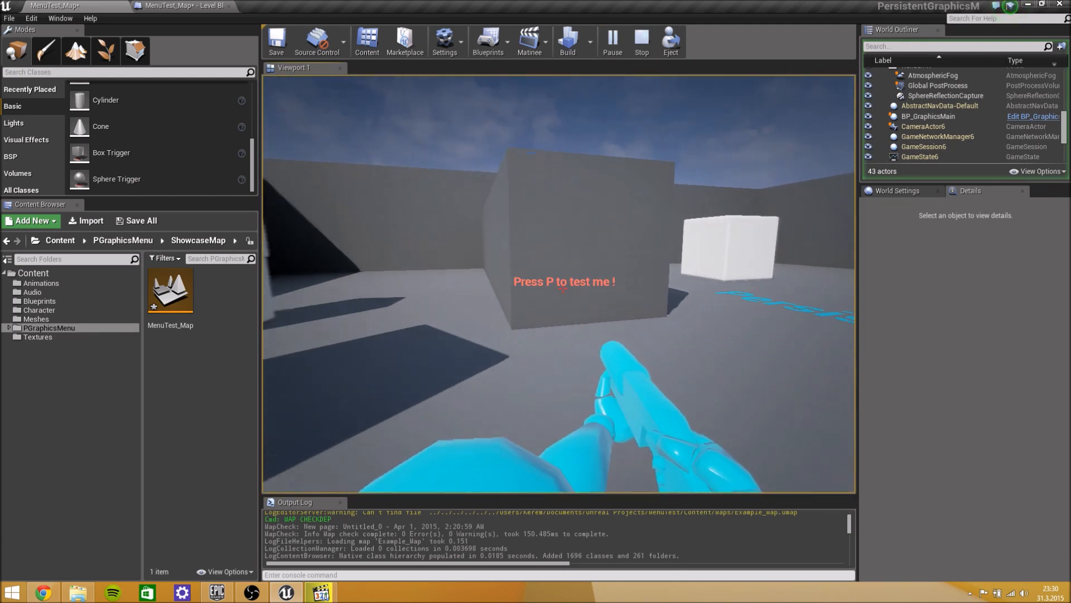
key(p)
click(583, 340)
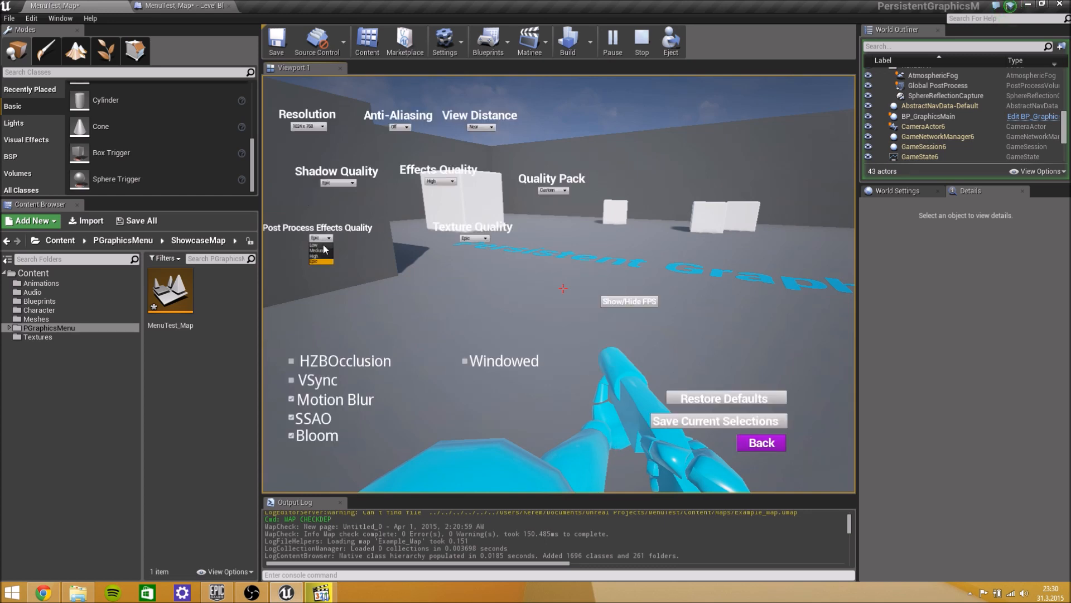
Step: Set Post Process Effects Quality and Texture Quality to Low, save the current selections, and leave the game menu and play session
click(323, 245)
click(474, 245)
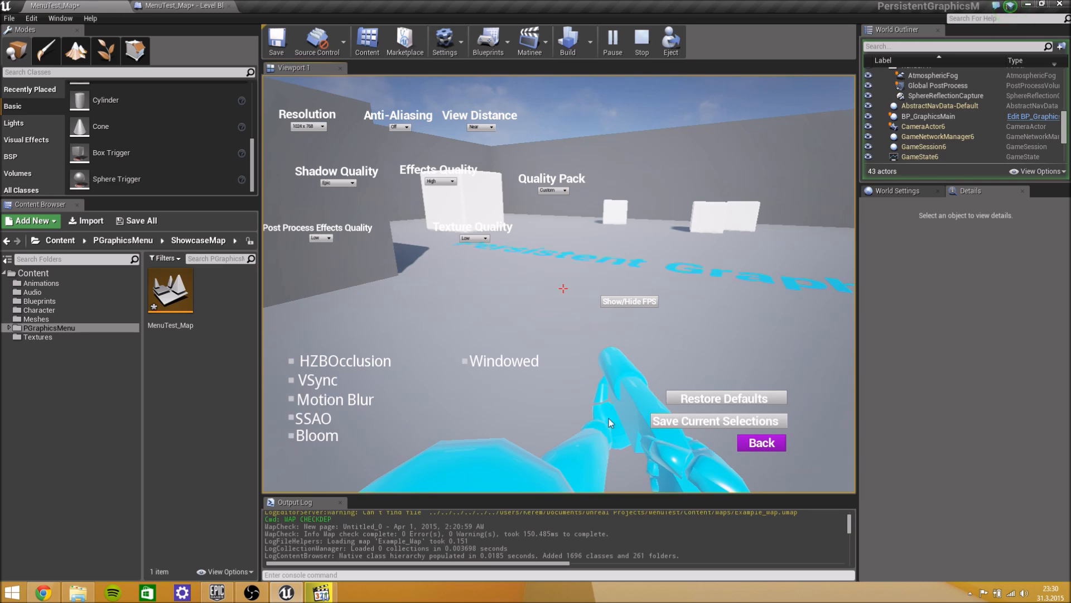
click(717, 420)
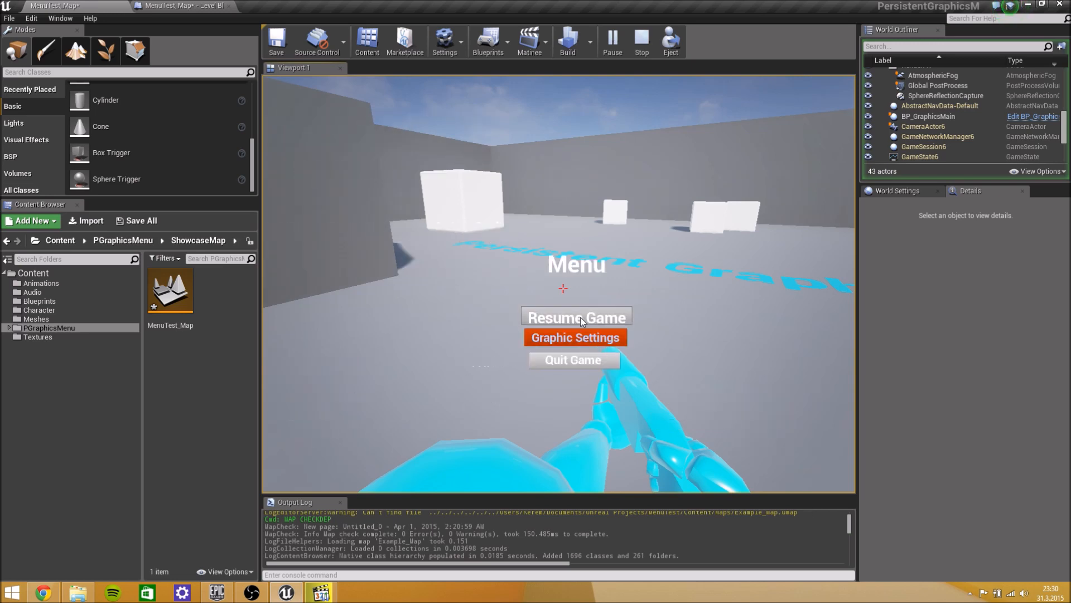
click(617, 308)
key(Escape)
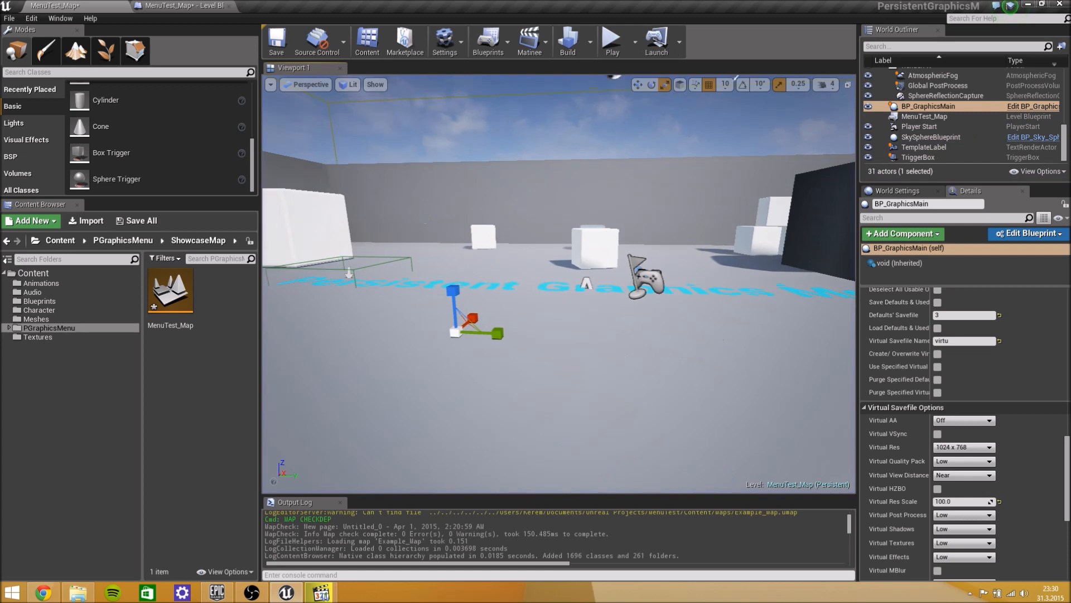
Step: Inspect the Engine Scalability Settings for the post processing, shadow, texture and effects quality levels
right_drag(558, 285, 713, 325)
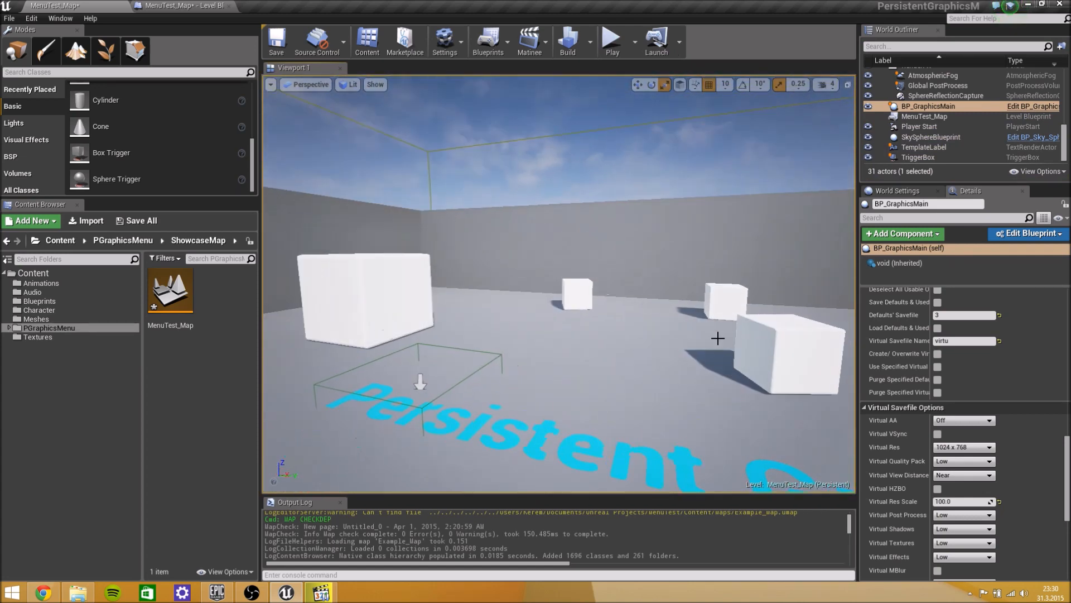
right_drag(498, 356, 543, 362)
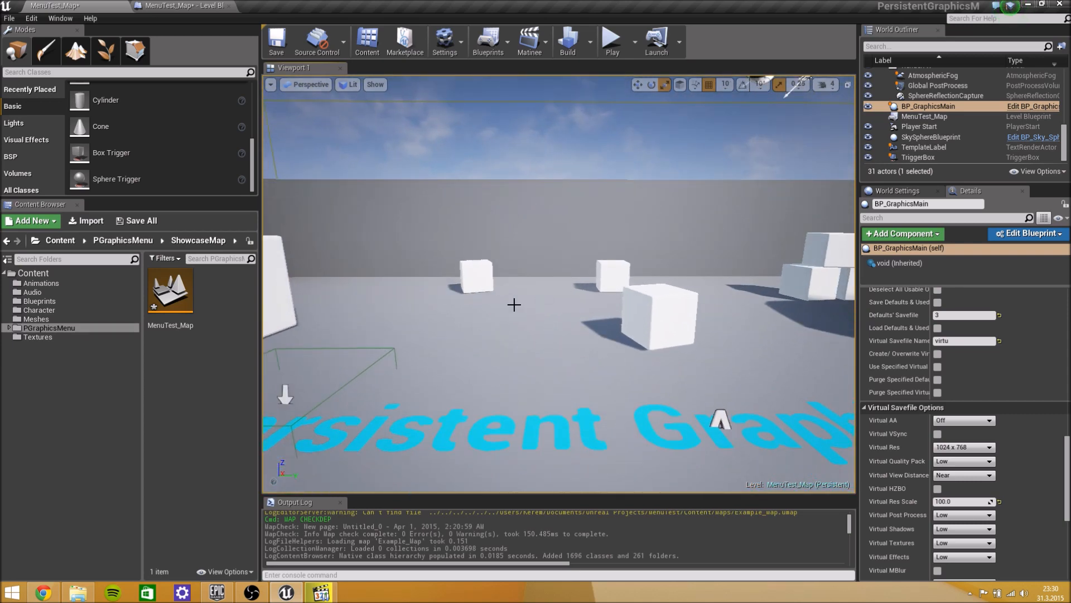
click(445, 41)
mouse_move(490, 187)
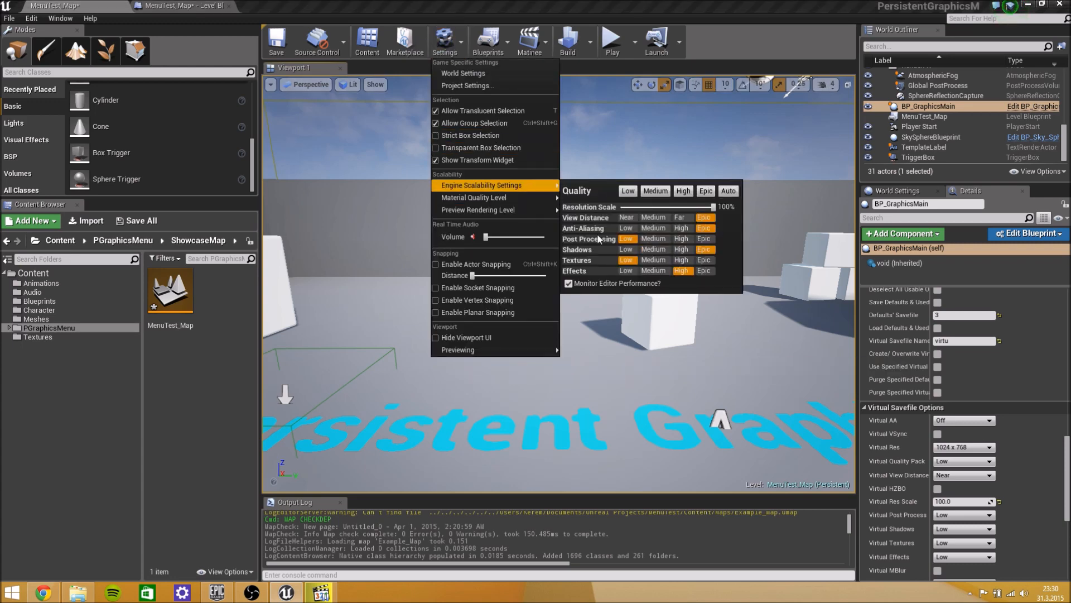
right_drag(648, 122, 743, 19)
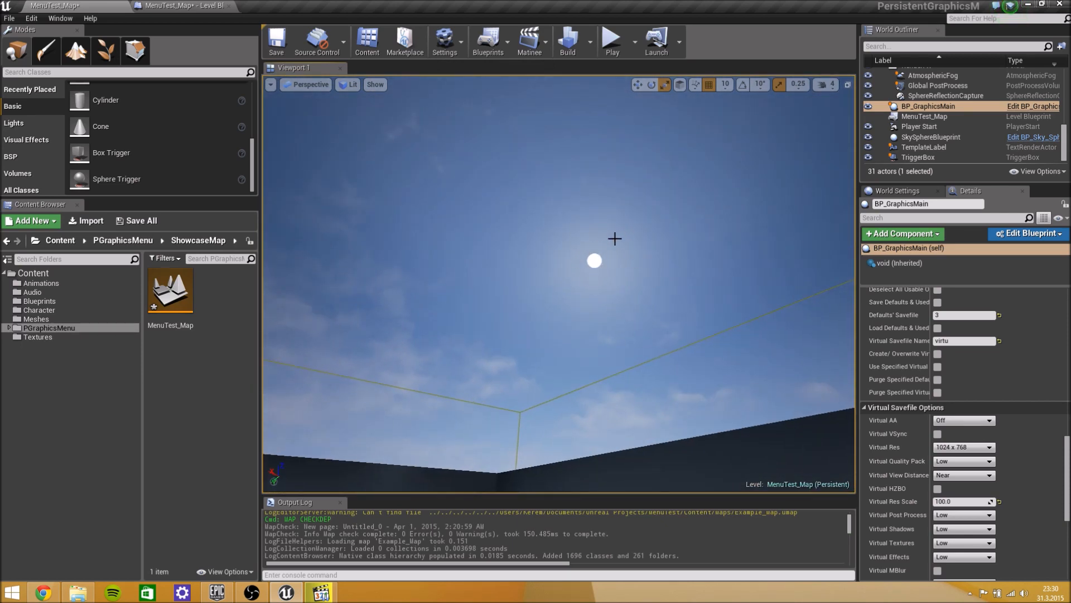
right_drag(517, 302, 500, 433)
key(a)
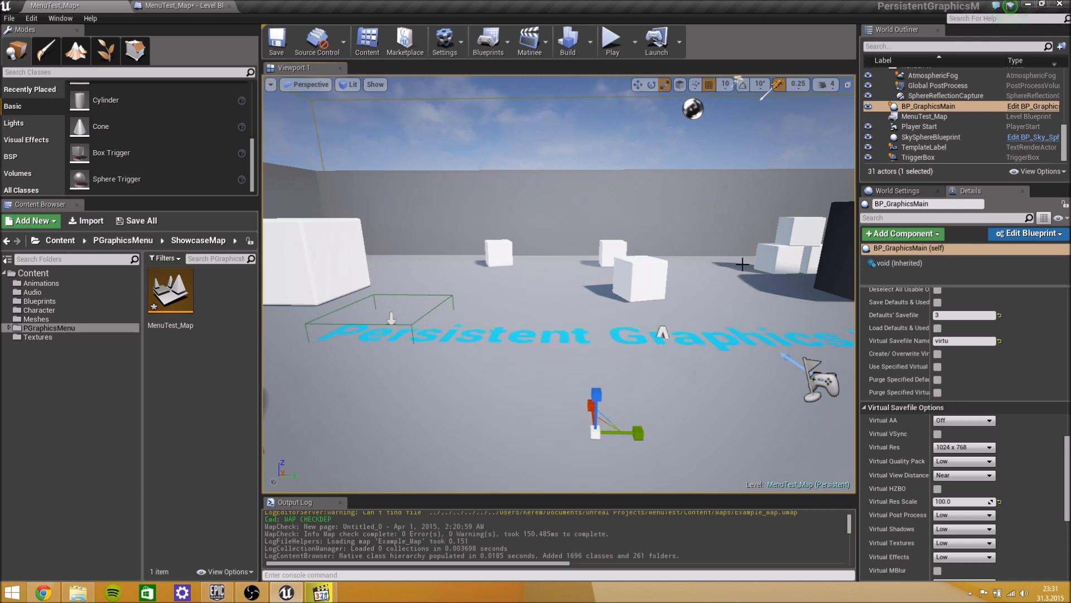
Step: Compare BP_GraphicsMain's default menu option values with the quality levels in the Engine Scalability Settings
scroll(921, 368, up, 10)
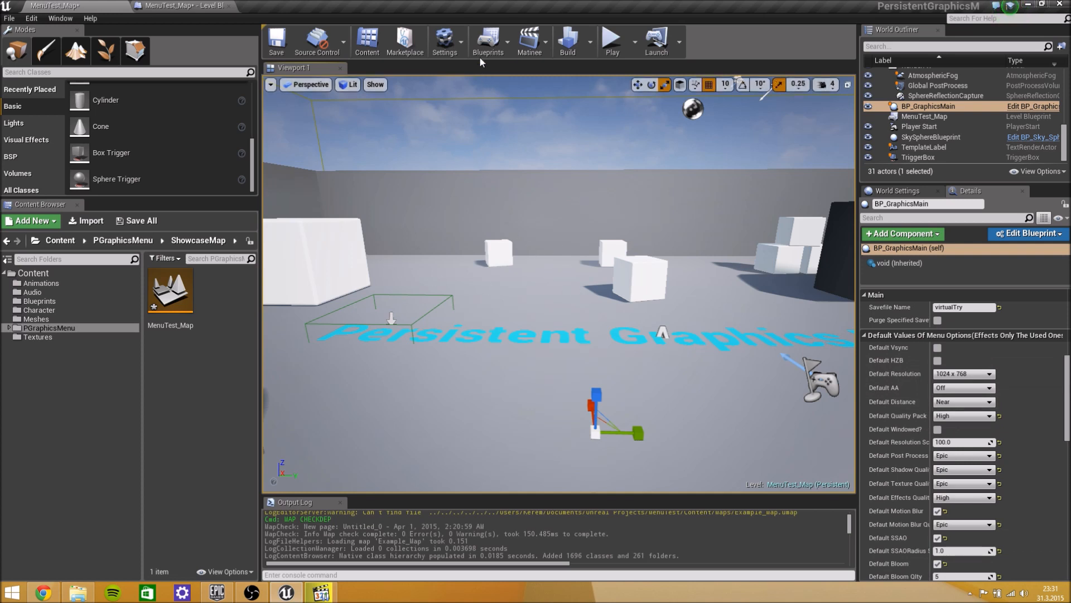
click(447, 53)
mouse_move(491, 185)
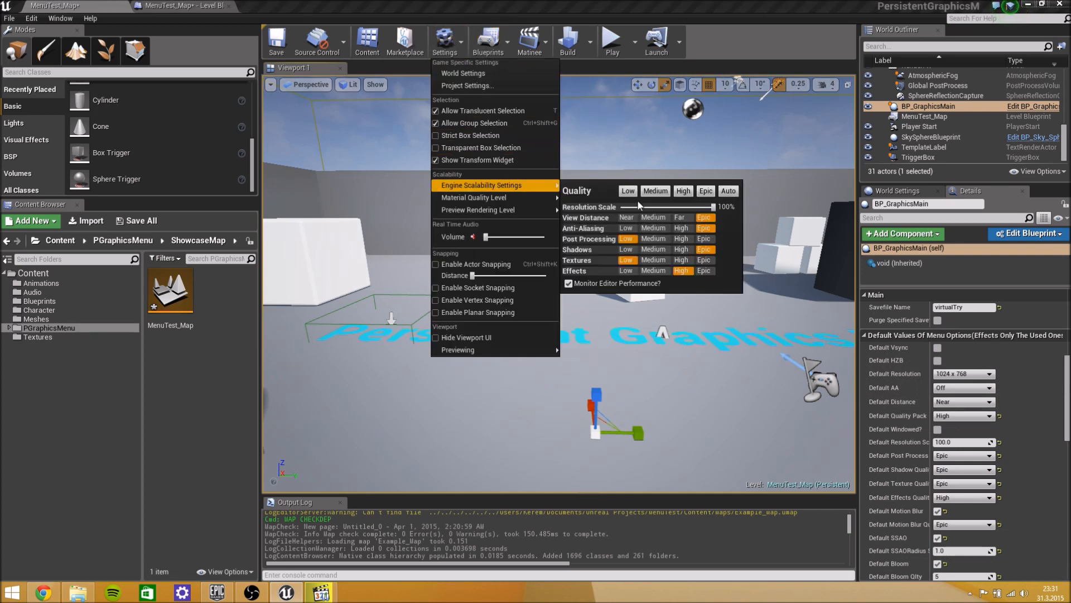
click(755, 8)
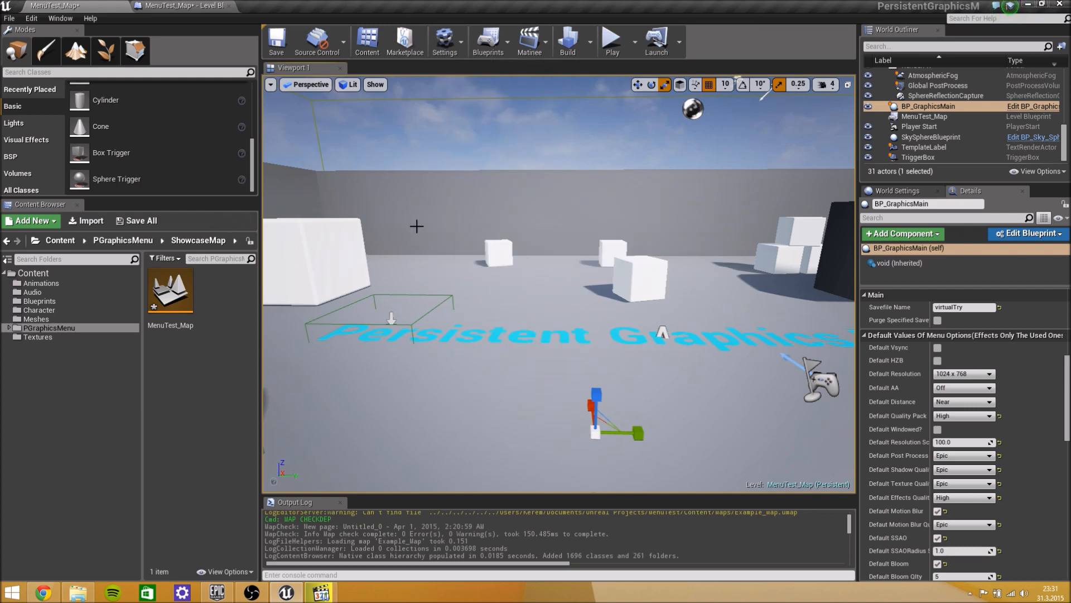
right_drag(511, 225, 512, 279)
key(d)
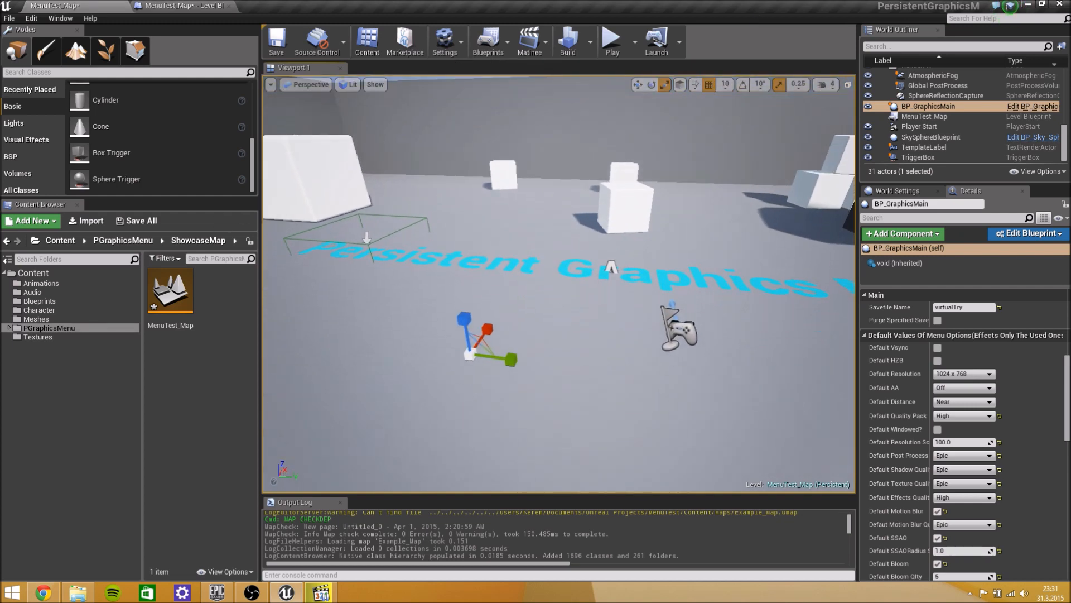
Step: Play the level, check the options in the in-game Graphic Settings menu, and end the play session
click(612, 55)
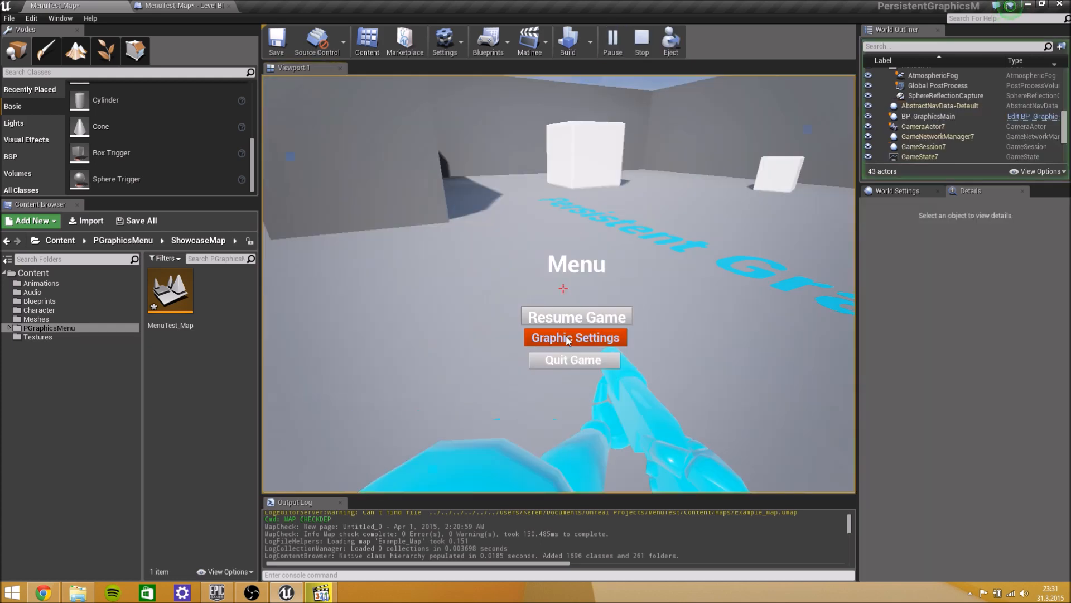
click(566, 336)
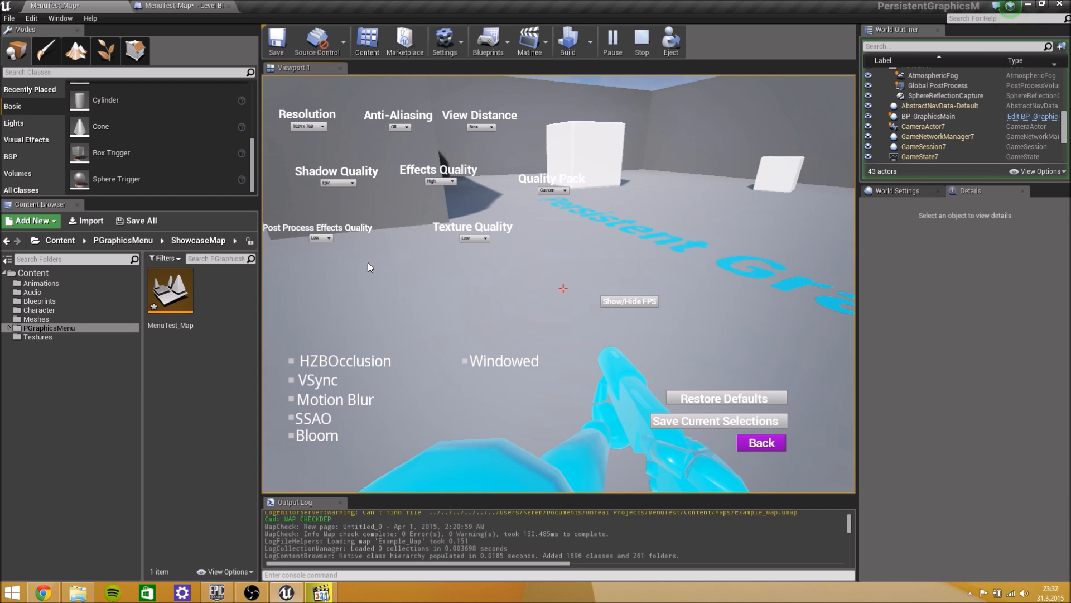
key(Escape)
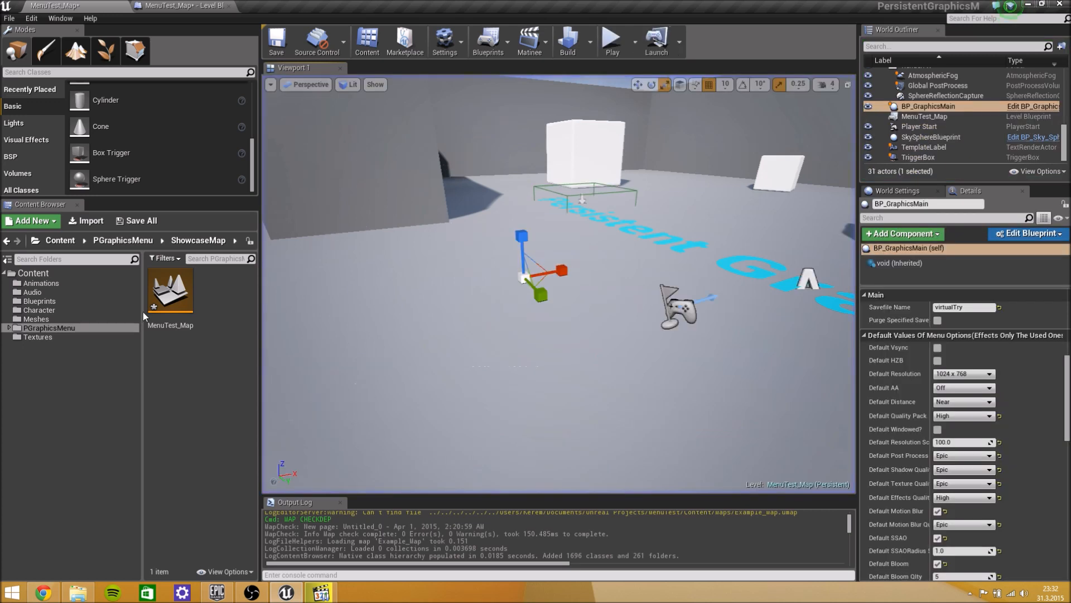
Step: Open the WBP_Main_GraphicSettings widget from the MenuWidgets folder inside PGraphicsMenu
double_click(70, 328)
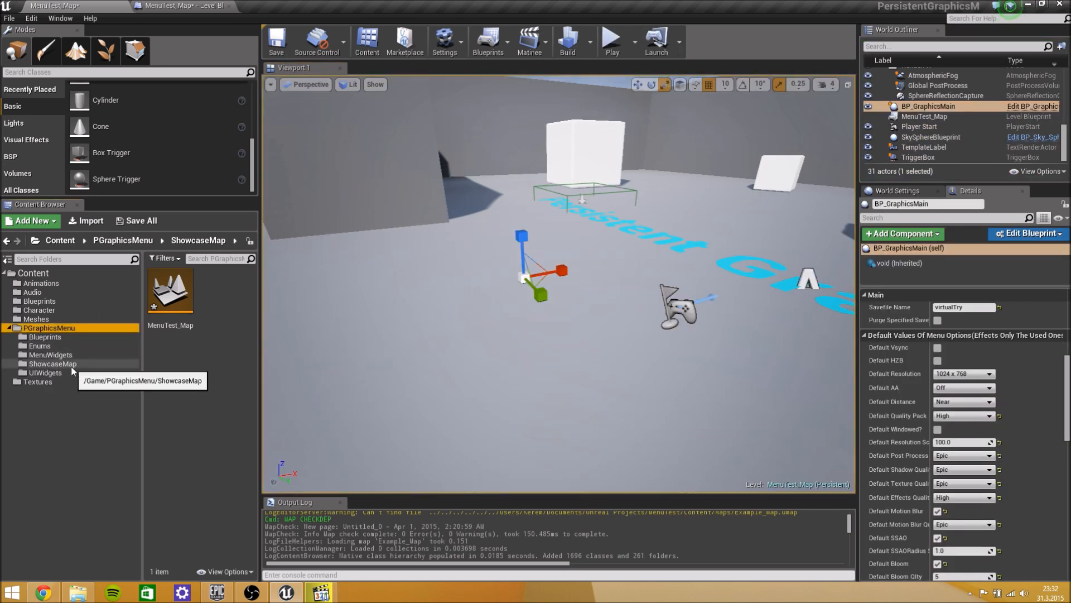
click(76, 355)
double_click(170, 290)
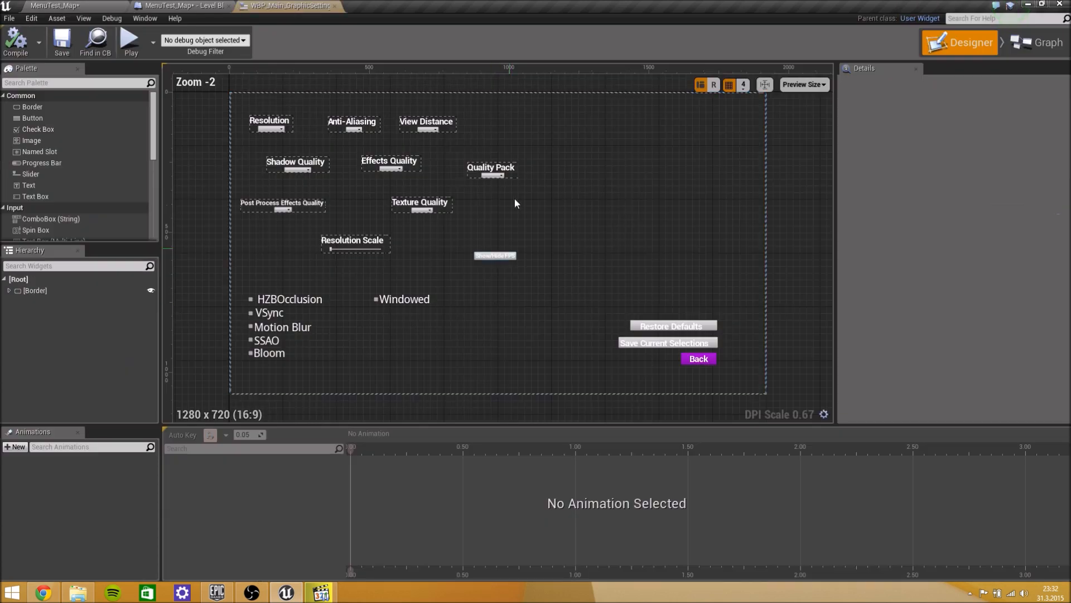
Step: Inspect the properties of the Resolution, Anti-Aliasing, View Distance and Texture Quality dropdowns in the graphics settings widget
scroll(495, 214, up, 3)
click(424, 192)
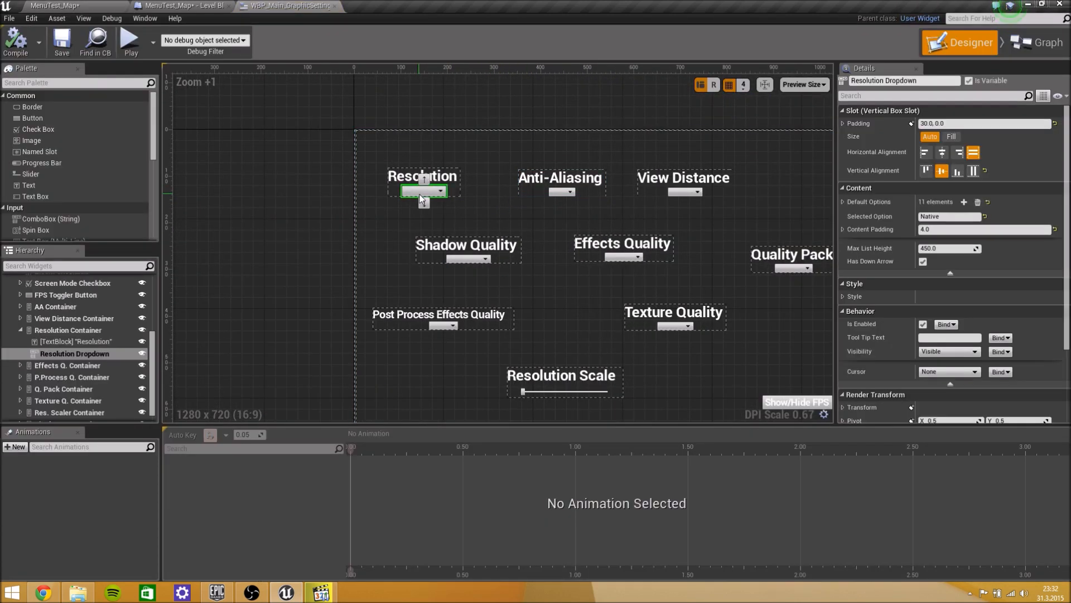
click(558, 193)
click(685, 192)
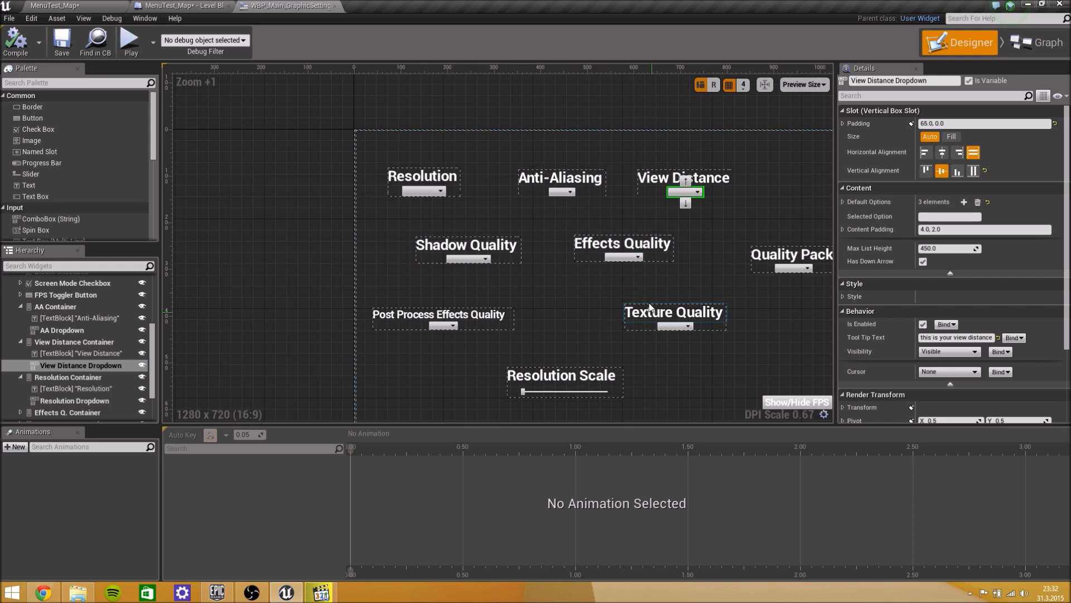
right_drag(650, 306, 450, 187)
click(474, 207)
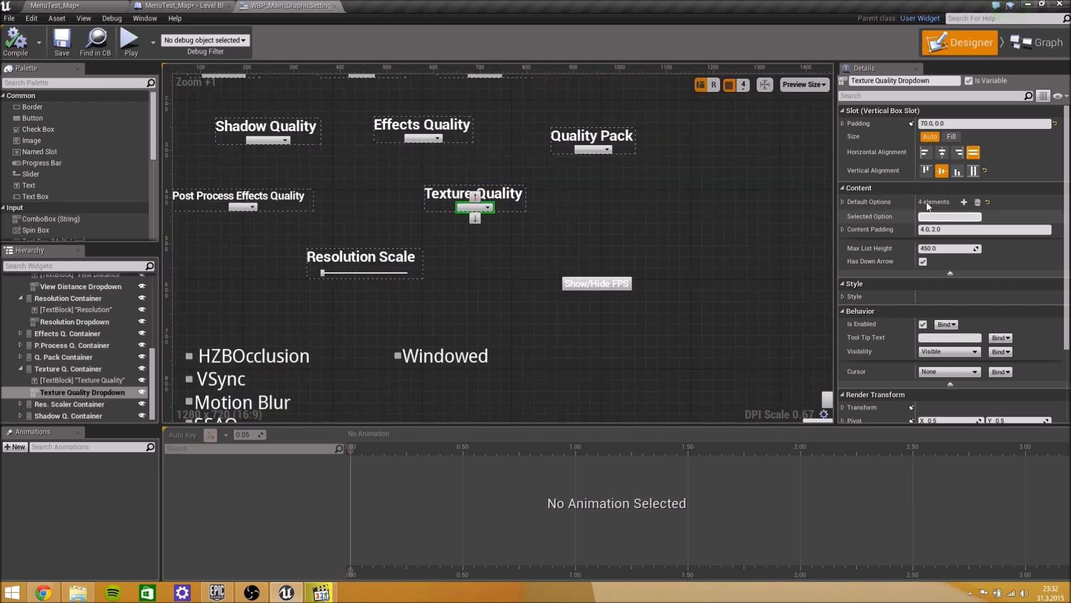
scroll(920, 198, down, 5)
scroll(909, 263, up, 5)
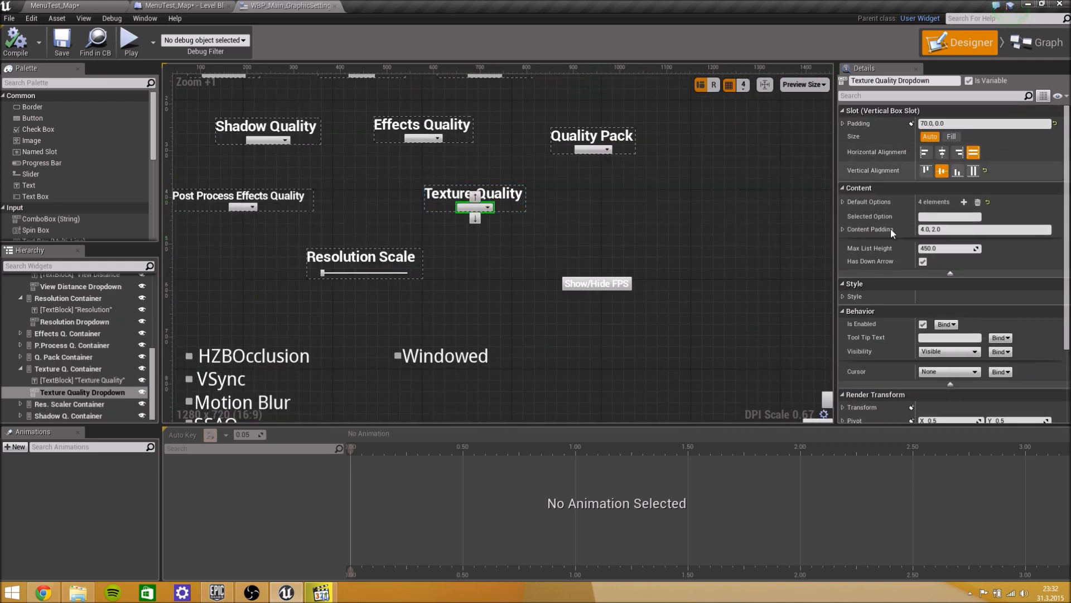
scroll(670, 278, down, 3)
scroll(729, 272, down, 1)
right_drag(729, 272, 612, 217)
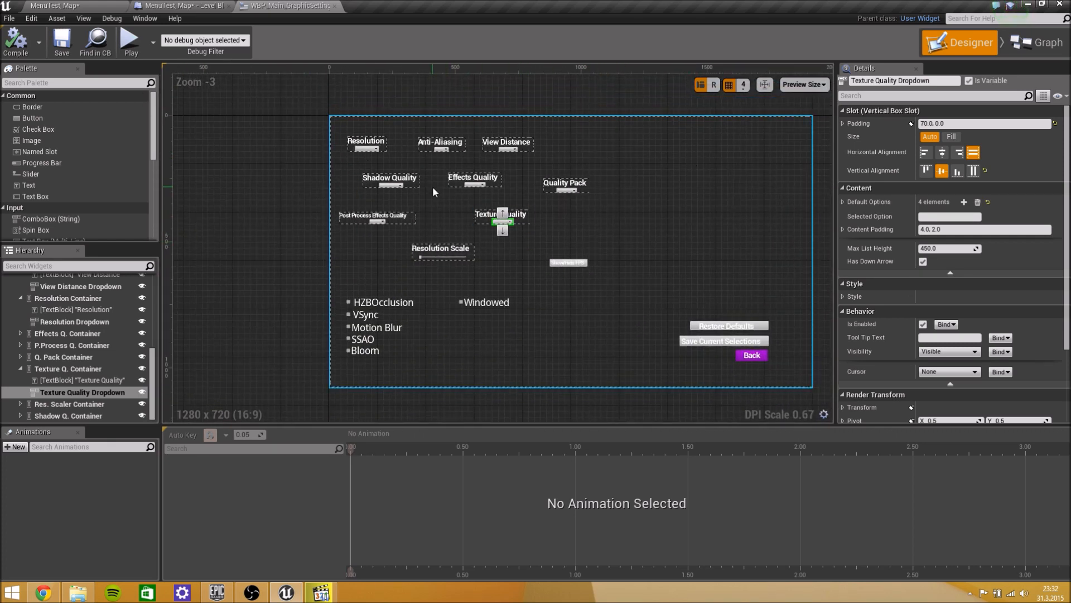
scroll(435, 184, up, 1)
Step: Examine the Anti-Aliasing dropdown and its default options alongside the neighbouring option dropdowns in the widget layout
click(69, 4)
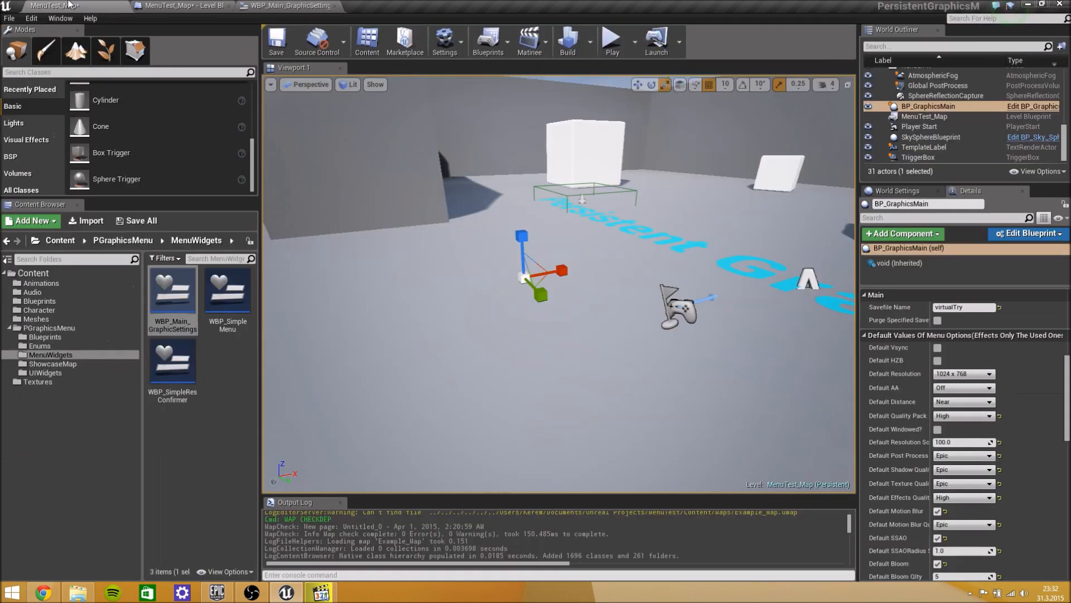
click(283, 5)
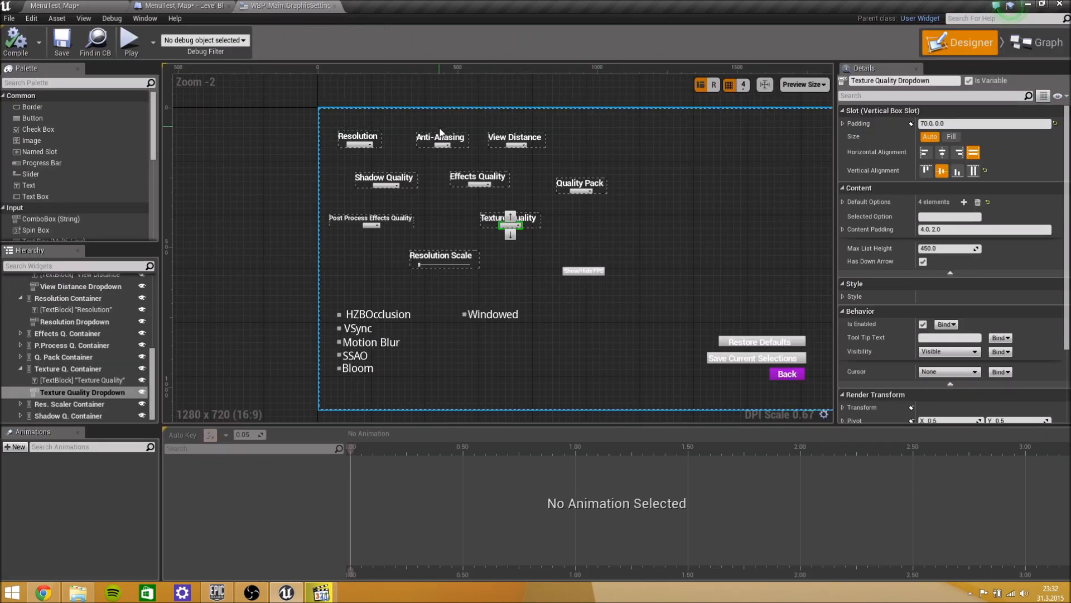
scroll(382, 132, up, 4)
right_drag(329, 136, 530, 223)
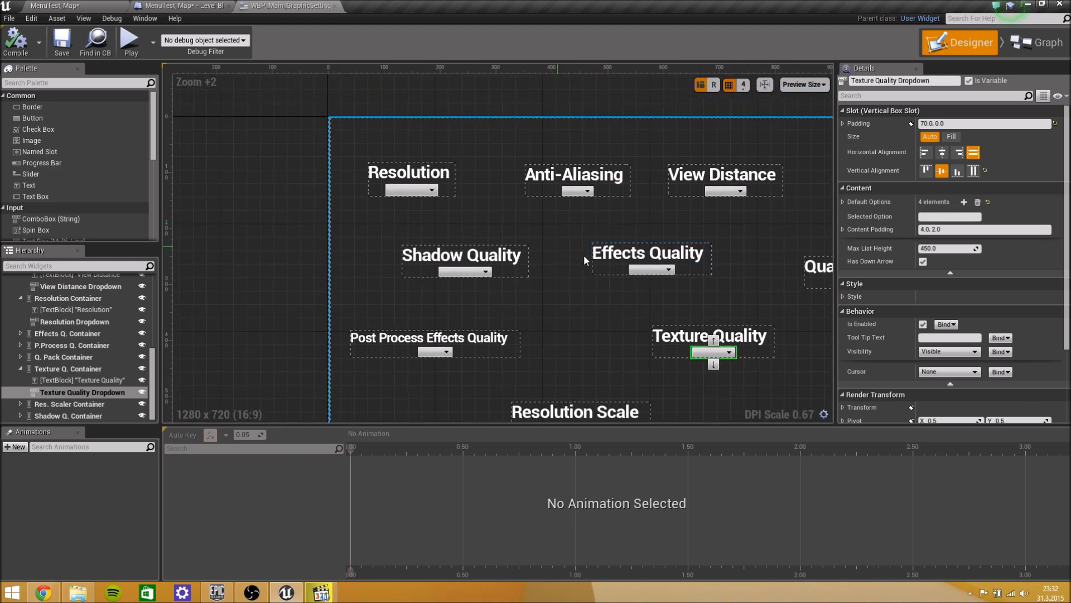
scroll(586, 257, down, 4)
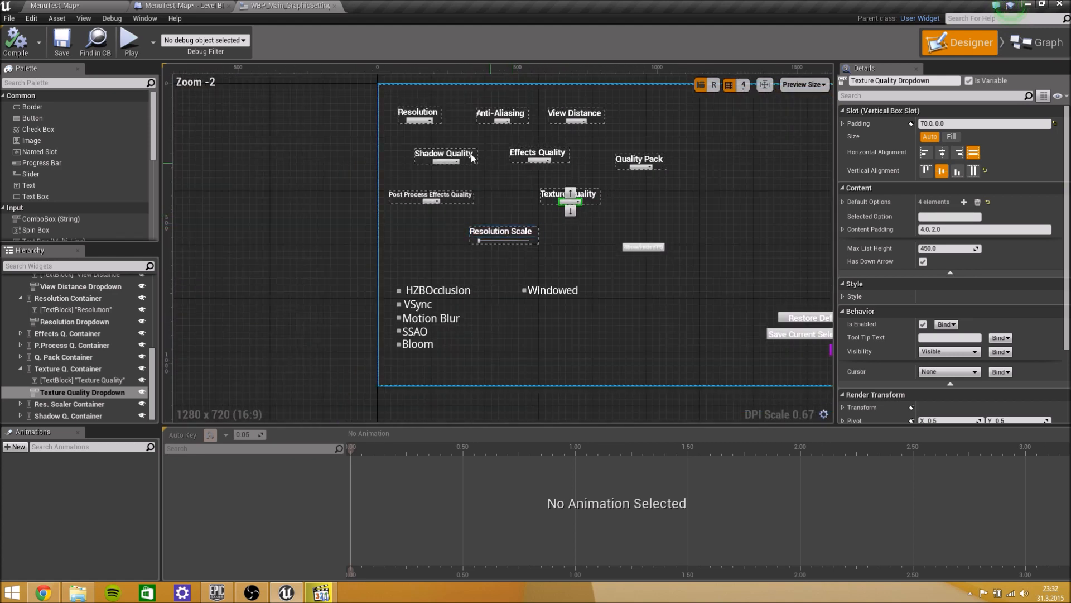
scroll(427, 159, up, 3)
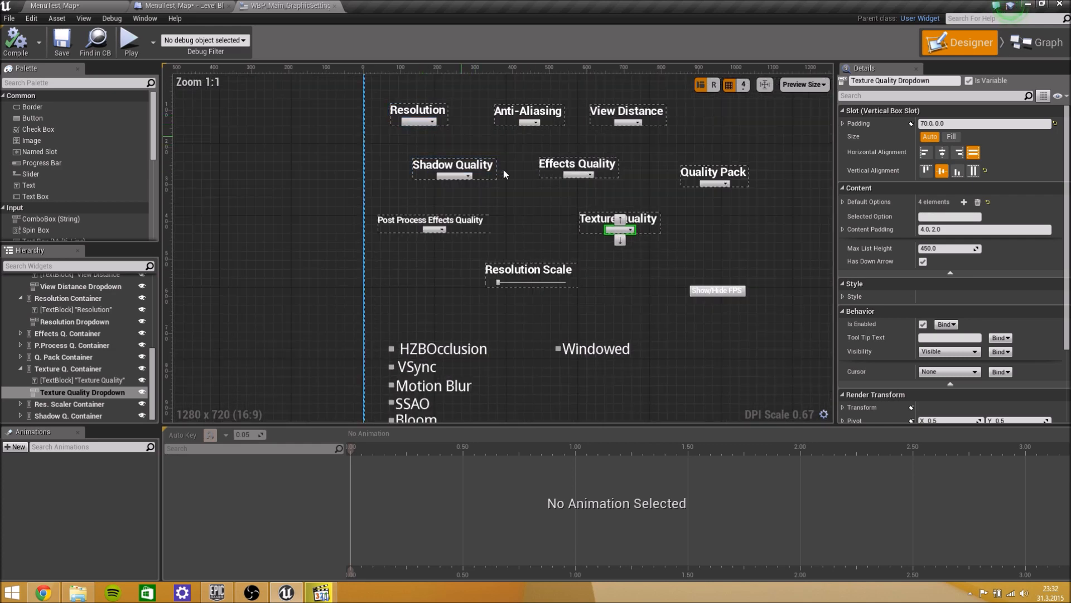
click(526, 125)
scroll(560, 212, up, 6)
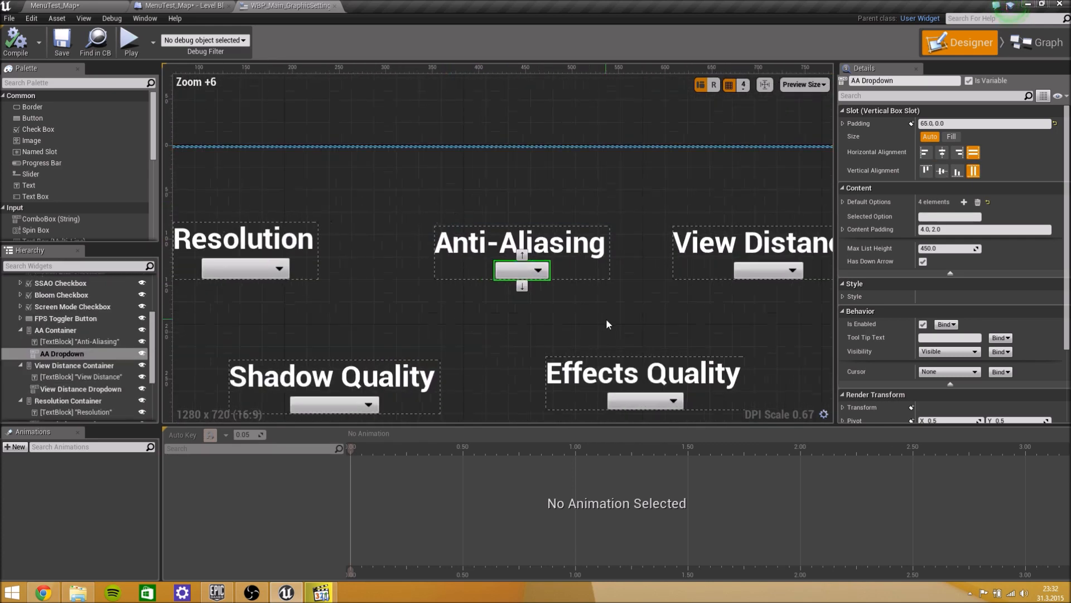
right_drag(608, 324, 563, 274)
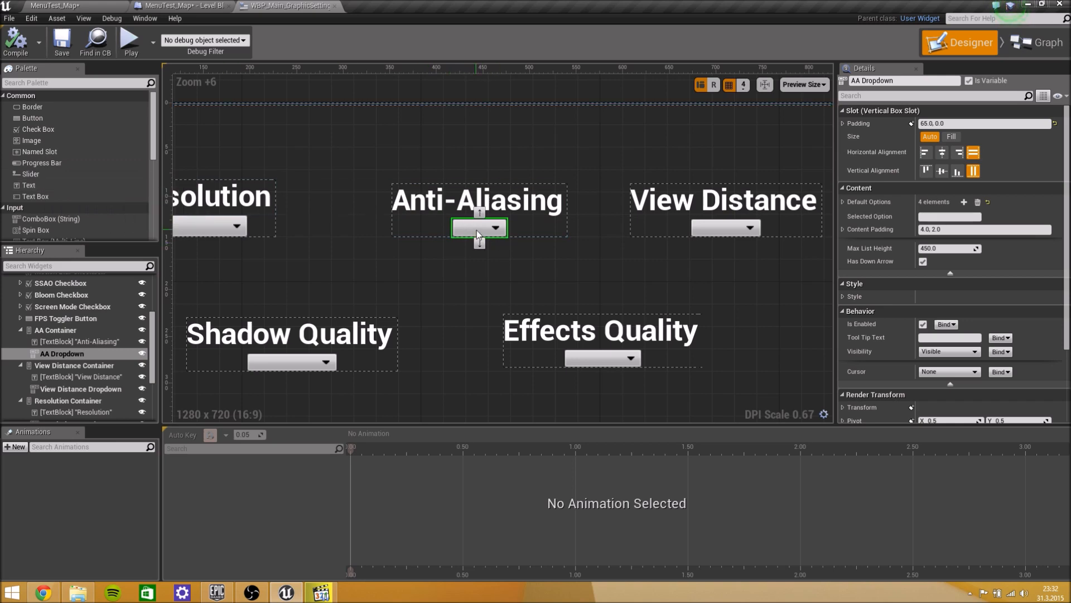
Step: Examine the Resolution Scale slider and its placement below the quality dropdowns in the widget layout
scroll(513, 236, down, 5)
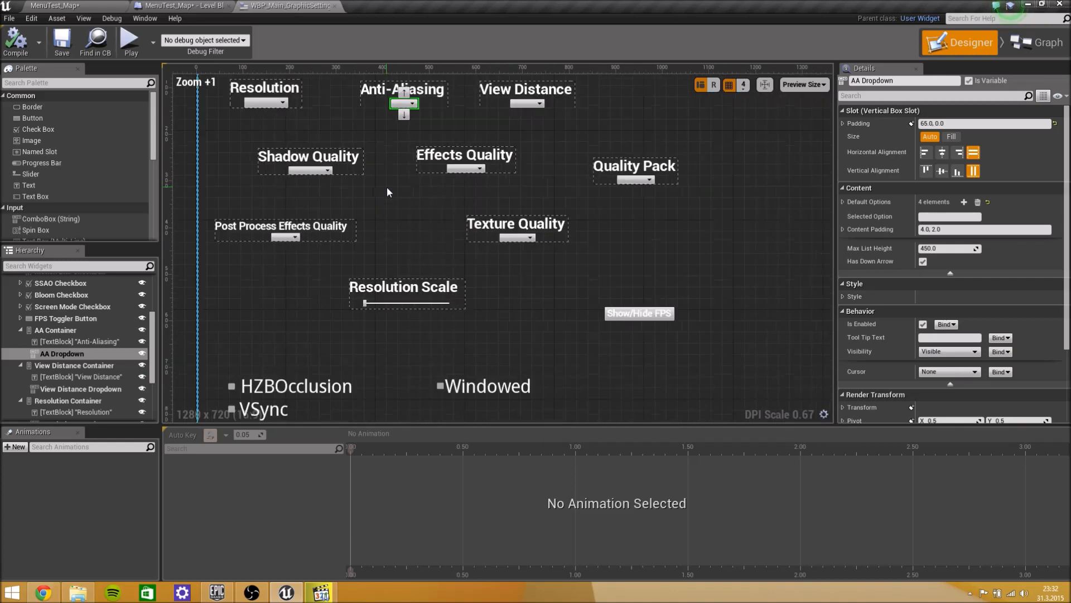
scroll(387, 188, down, 1)
right_drag(430, 238, 529, 232)
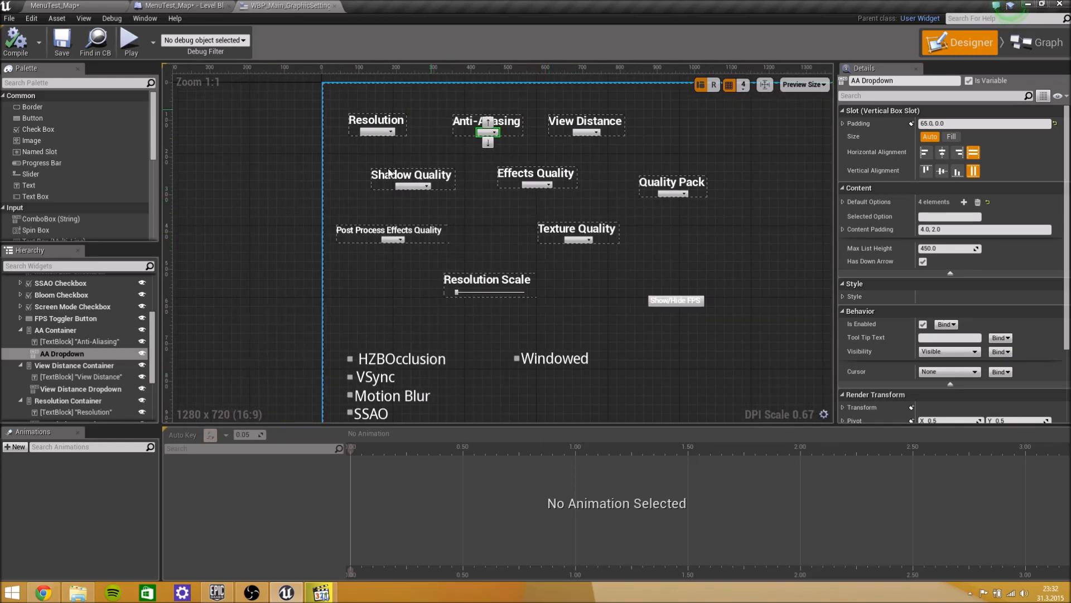
right_drag(524, 282, 508, 228)
scroll(508, 228, up, 4)
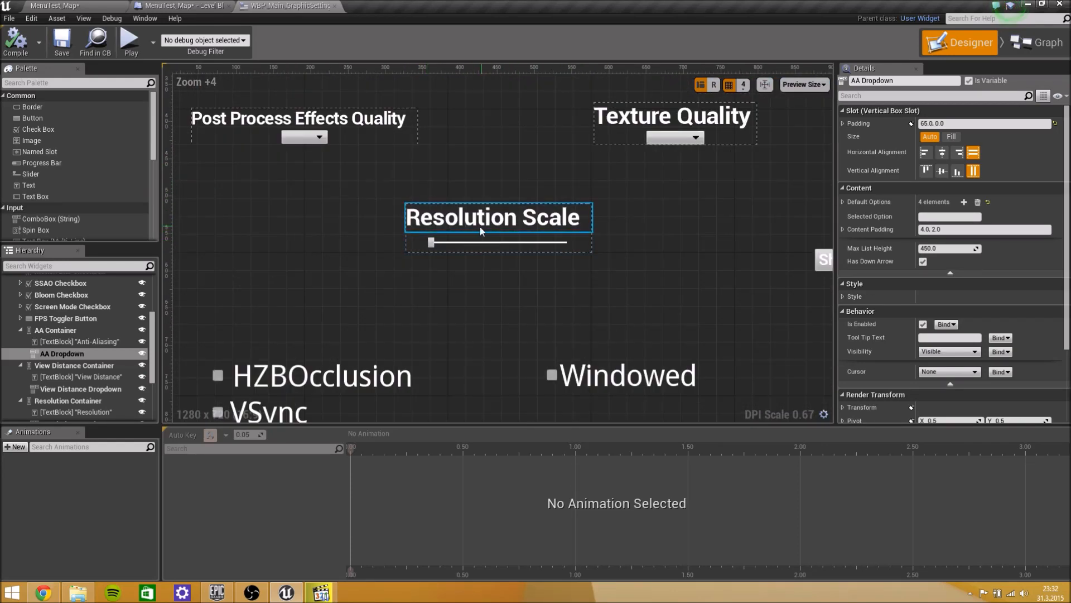
scroll(467, 338, down, 4)
right_drag(468, 336, 479, 183)
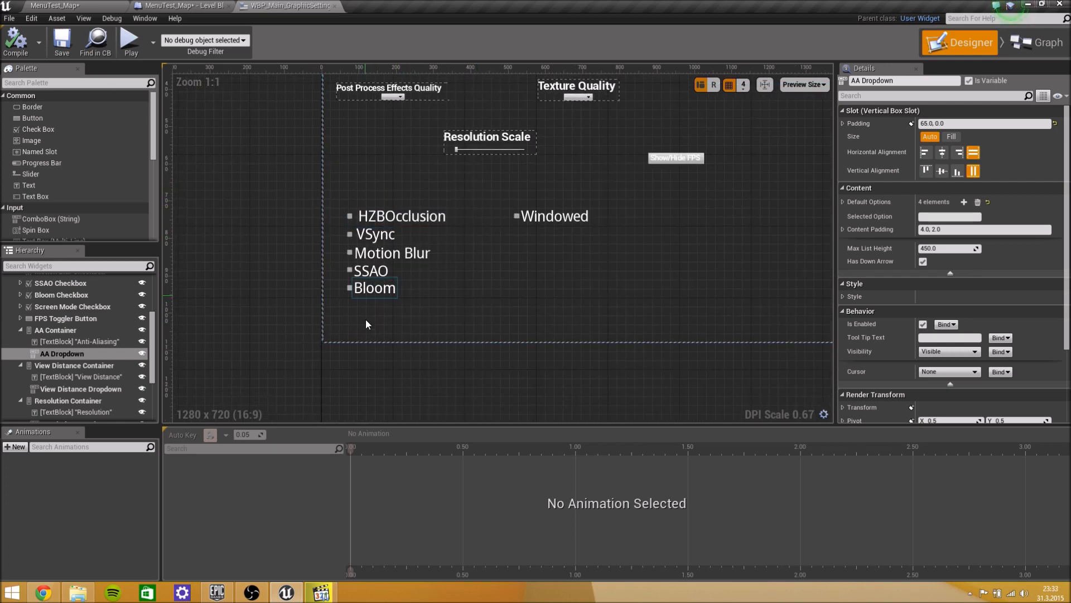
Step: Examine the HZBOcclusion, VSync, Motion Blur, SSAO and Bloom checkboxes, and review the overall layout of the graphics settings widget
right_drag(374, 166, 379, 355)
right_drag(380, 244, 408, 85)
scroll(390, 212, up, 1)
right_drag(457, 163, 463, 186)
scroll(463, 200, down, 1)
scroll(463, 186, up, 1)
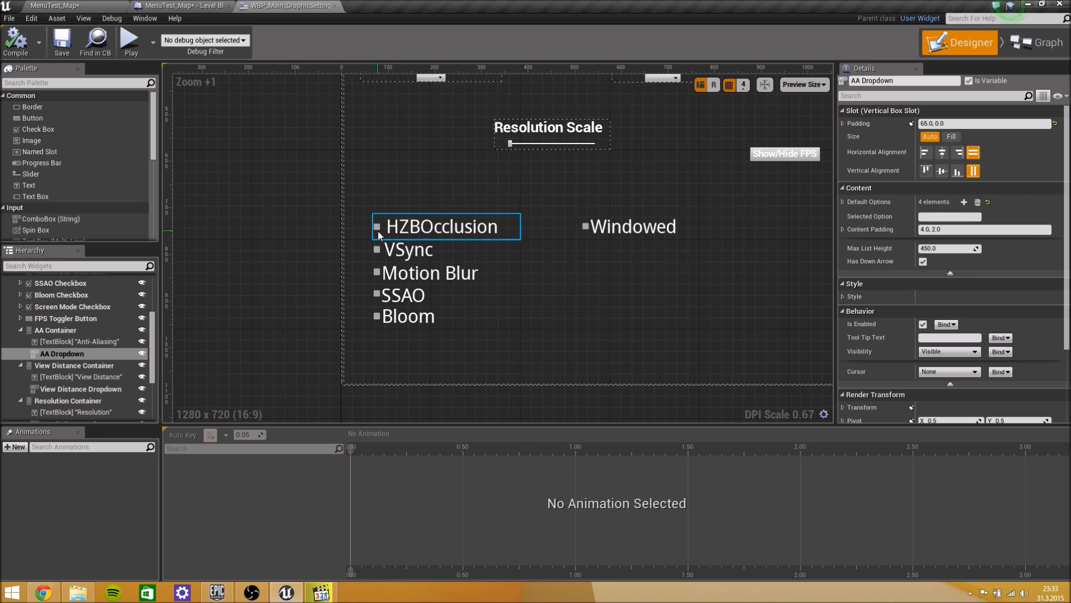
scroll(377, 227, up, 3)
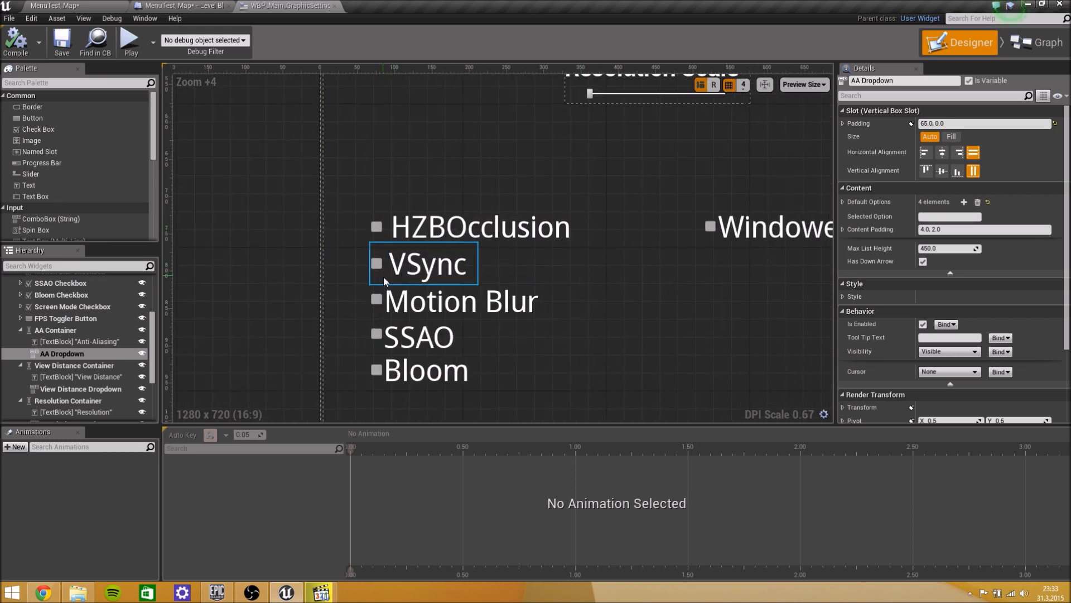
scroll(383, 278, down, 3)
scroll(558, 208, down, 5)
right_drag(531, 222, 414, 273)
scroll(505, 249, up, 2)
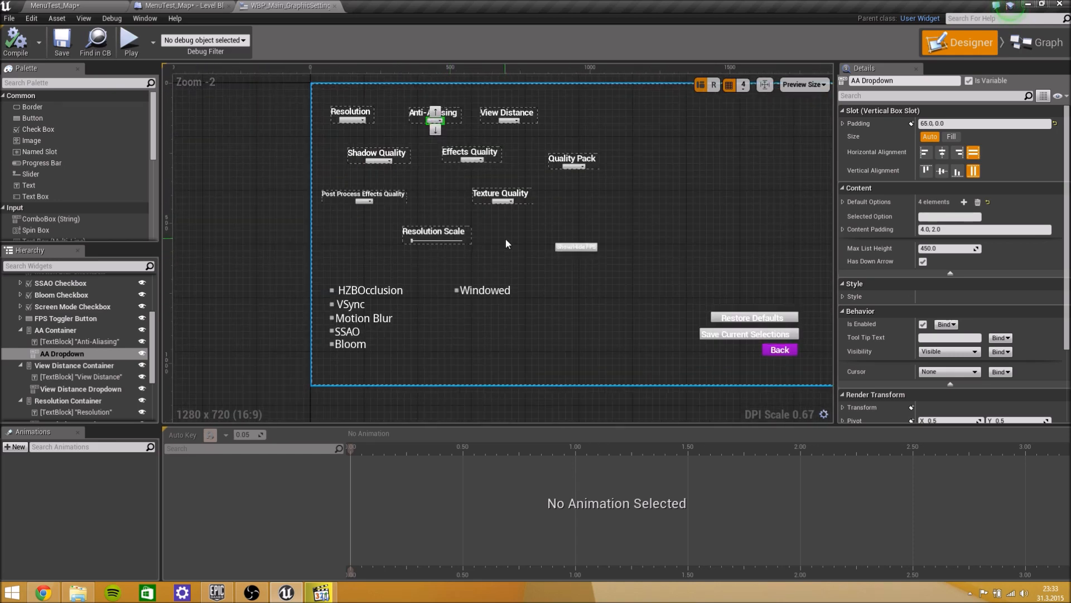